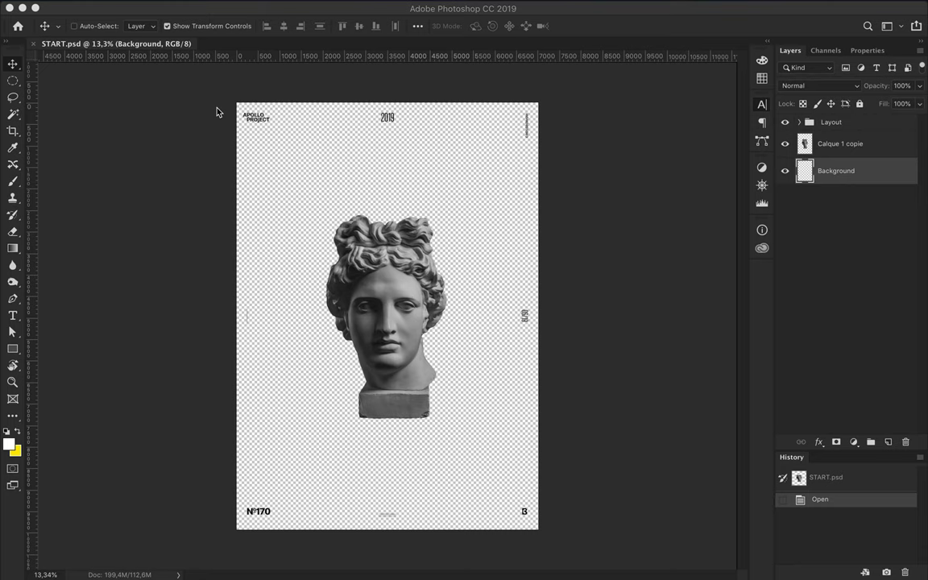
Step: Draw a tall rectangle, roughly 3596 × 10457 px, over the canvas's left half
{"action": "key", "text": "u"}
{"action": "left_click_drag", "start_coordinate": [235, 98], "coordinate": [387, 541]}
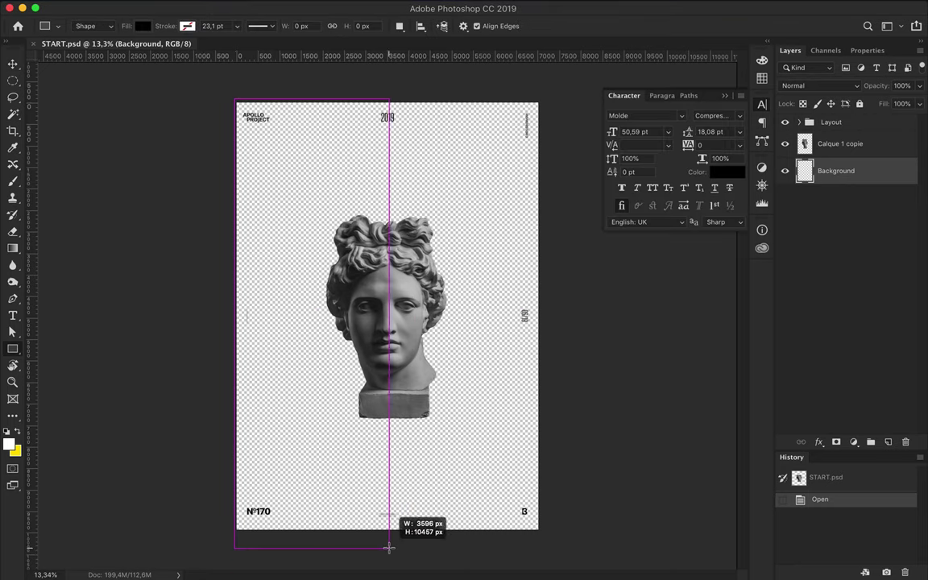
Step: Copy the rectangle to the right half, fill it white, and move Background copy below Background
{"action": "key", "text": "v"}
{"action": "left_click_drag", "start_coordinate": [315, 379], "coordinate": [463, 372]}
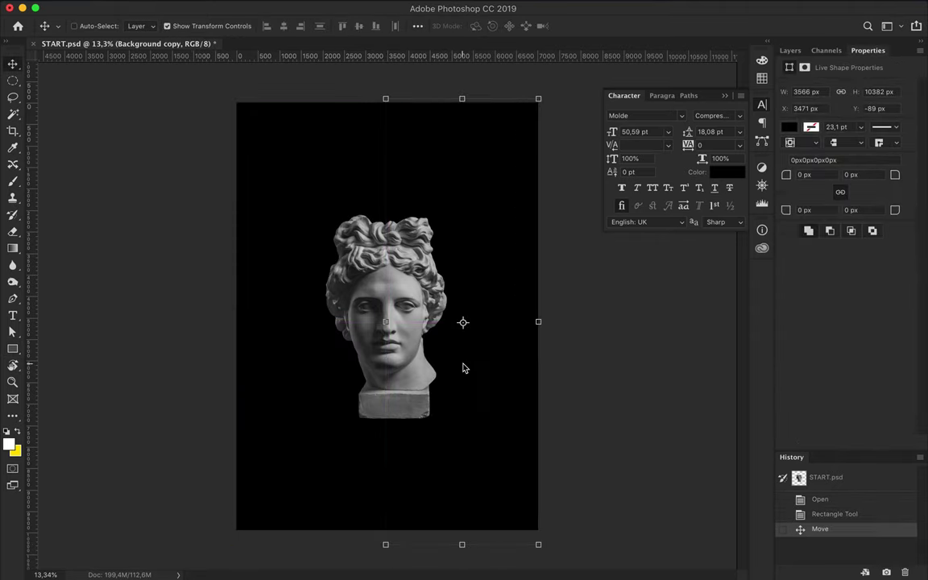
{"action": "key", "text": "a"}
{"action": "left_click", "coordinate": [191, 26]}
{"action": "left_click", "coordinate": [122, 93]}
{"action": "left_click", "coordinate": [789, 50]}
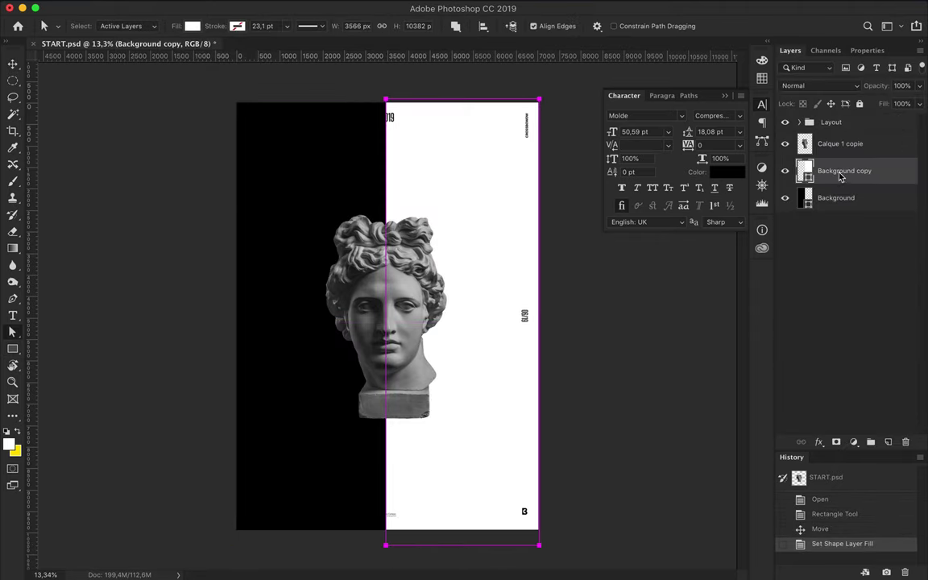
{"action": "left_click_drag", "start_coordinate": [840, 178], "coordinate": [837, 202]}
Step: Cut the head's left half from Calque 1 copie and paste it back in place on its own layer
{"action": "key", "text": "v"}
{"action": "left_click", "coordinate": [841, 143]}
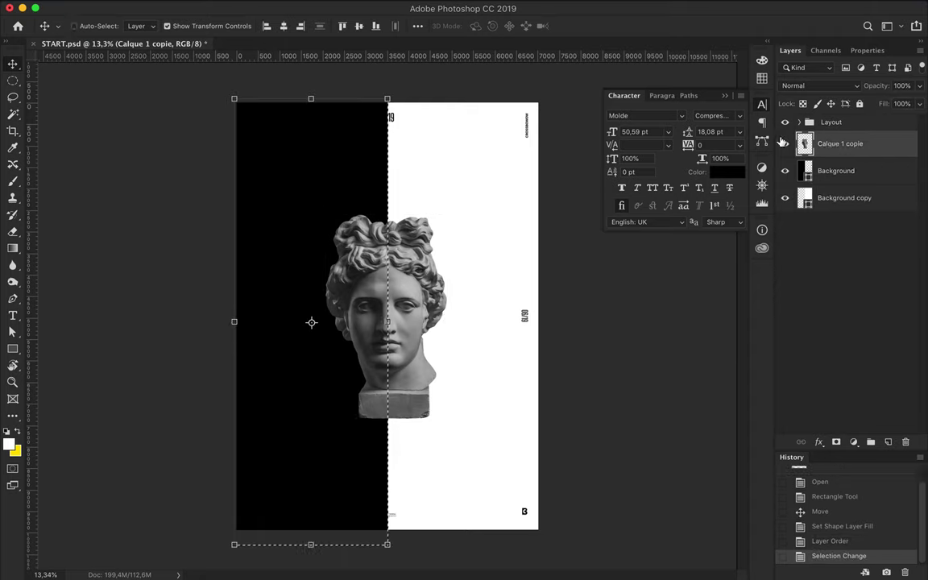
{"action": "key", "text": "Delete"}
{"action": "key", "text": "ctrl+v"}
{"action": "left_click_drag", "start_coordinate": [303, 244], "coordinate": [351, 242]}
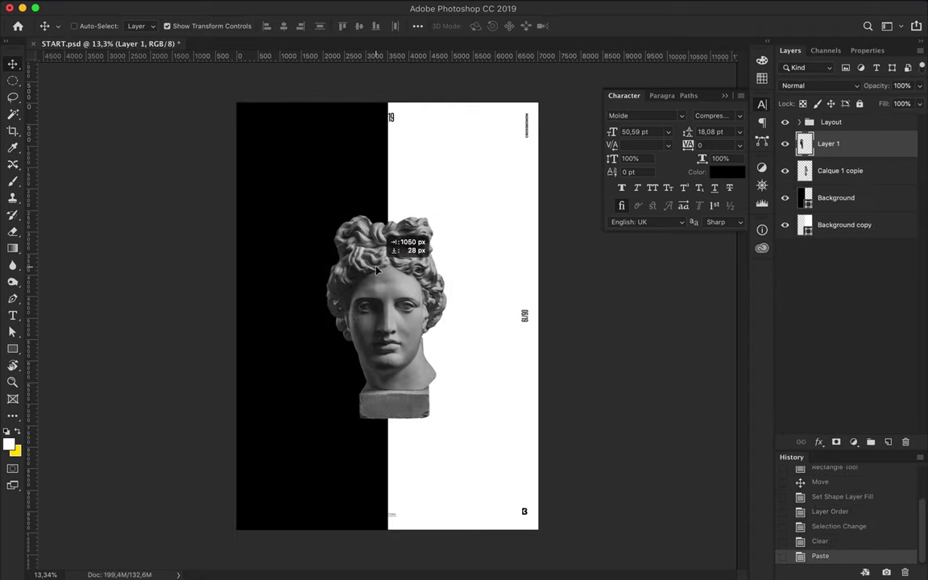
{"action": "left_click", "coordinate": [817, 86]}
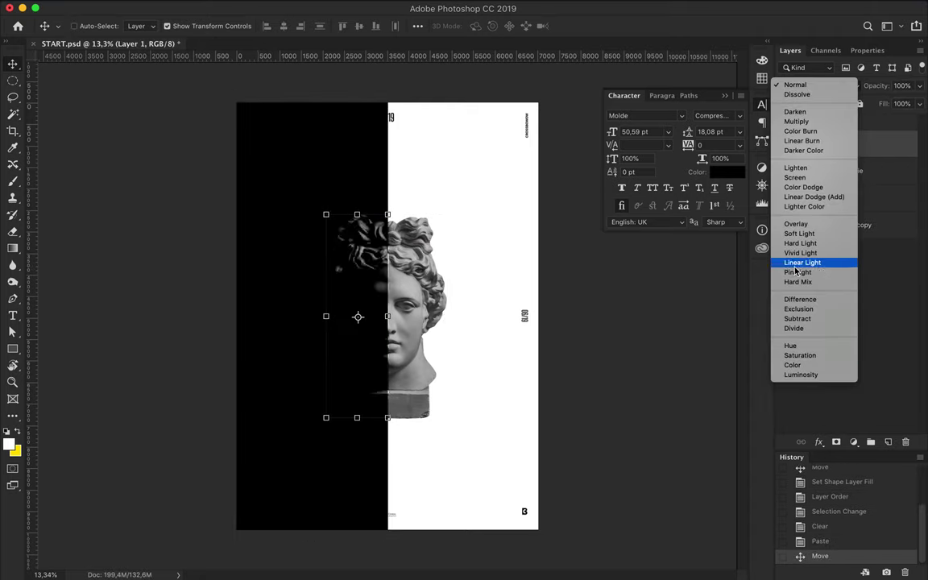
{"action": "left_click", "coordinate": [796, 85]}
Step: Add a Curves adjustment layer with an inverted curve to flip the image tones
{"action": "left_click", "coordinate": [837, 442]}
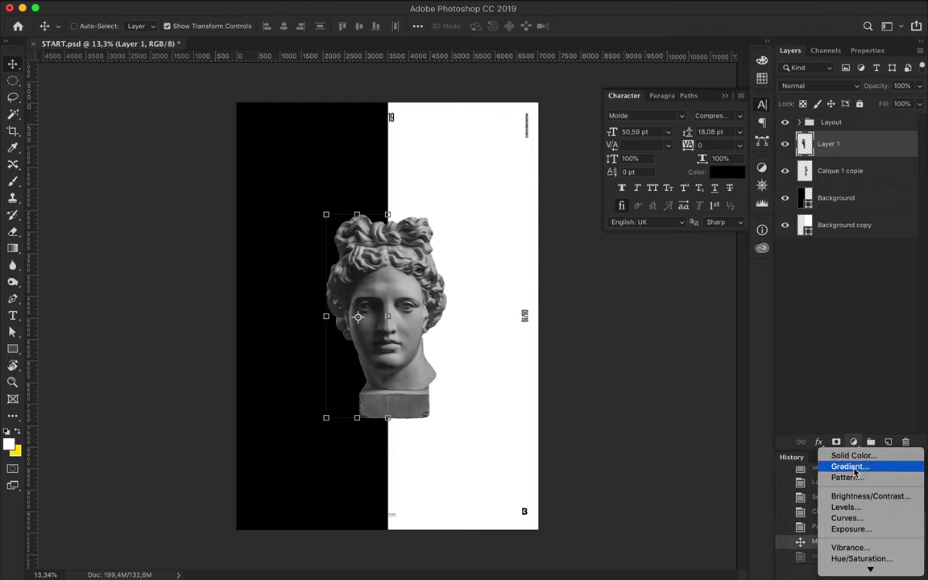
{"action": "left_click", "coordinate": [841, 520]}
{"action": "left_click_drag", "start_coordinate": [811, 218], "coordinate": [812, 122]}
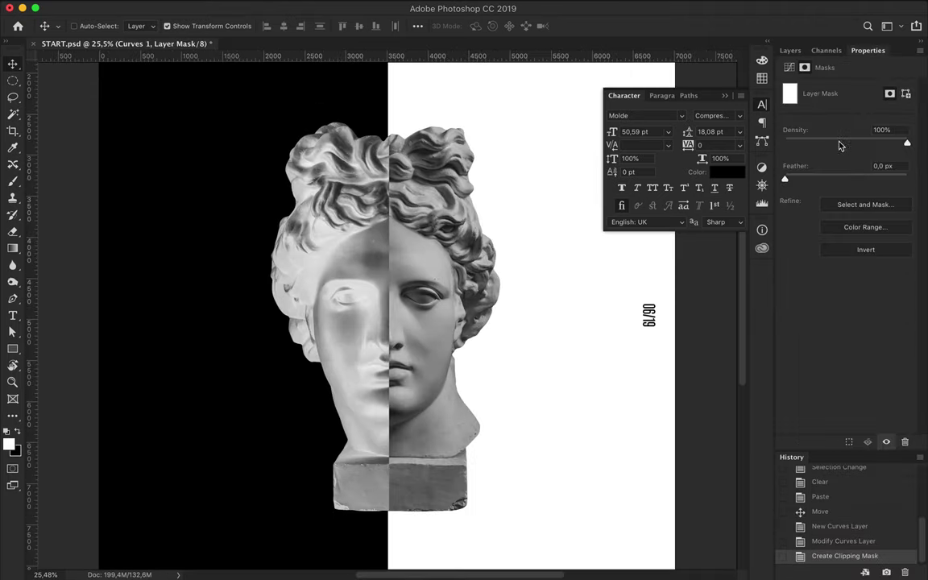
Step: Clip Curves 1 to Layer 1 and reshape it for a bright, high-contrast left half
{"action": "left_click", "coordinate": [789, 68]}
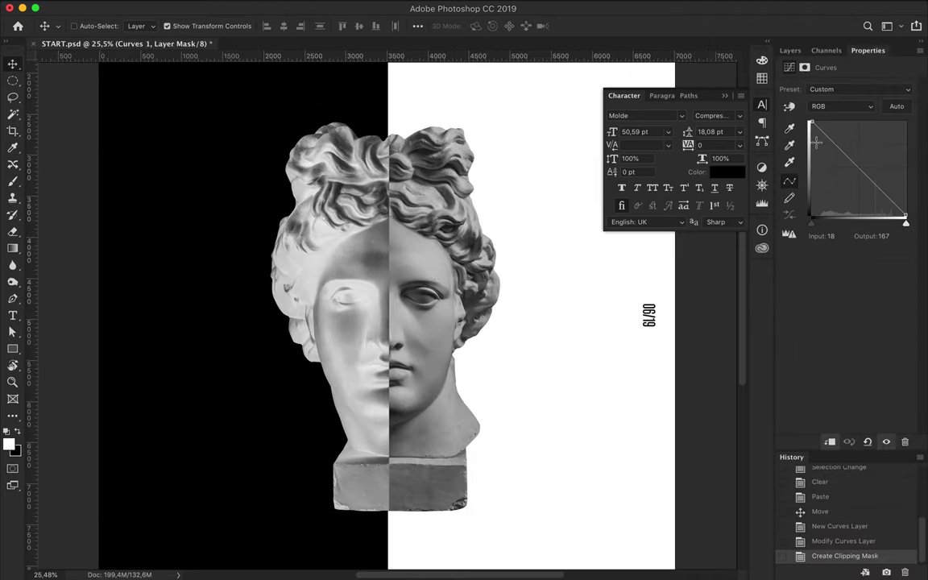
{"action": "mouse_move", "coordinate": [863, 156]}
{"action": "left_mouse_down"}
{"action": "mouse_move", "coordinate": [826, 152]}
{"action": "mouse_move", "coordinate": [894, 147]}
{"action": "left_mouse_up"}
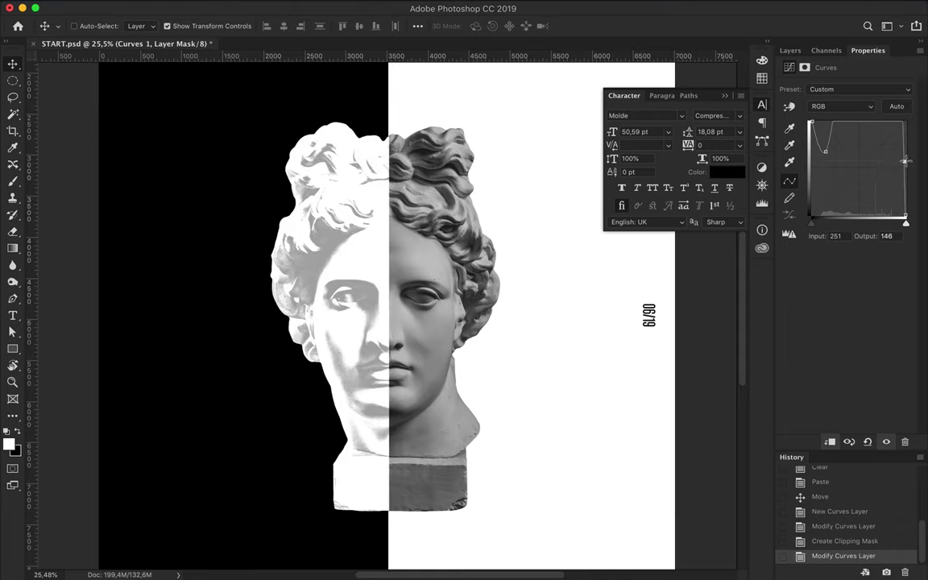
{"action": "mouse_move", "coordinate": [826, 151]}
{"action": "left_mouse_down"}
{"action": "mouse_move", "coordinate": [825, 194]}
{"action": "mouse_move", "coordinate": [827, 186]}
{"action": "left_mouse_up"}
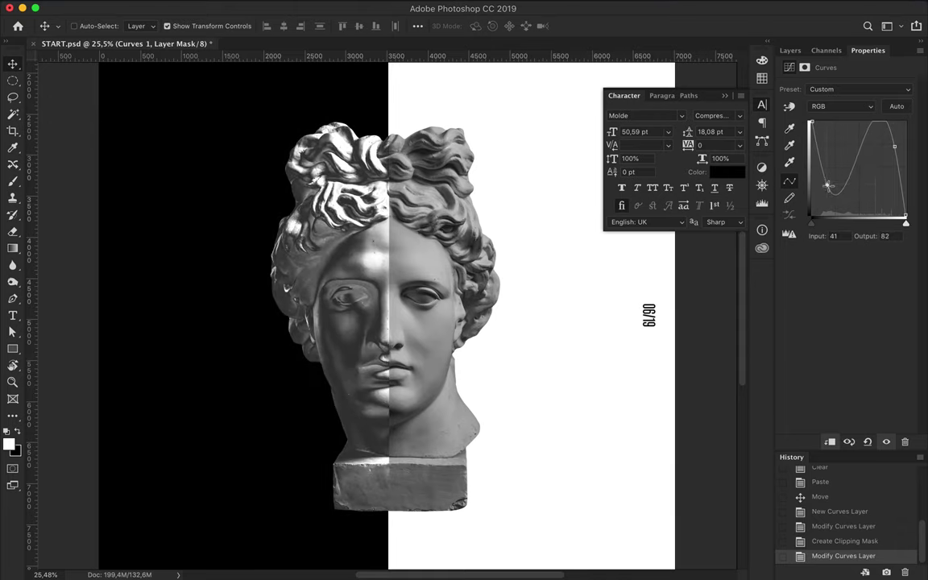
Step: Add a second Curves layer above Calque 1 copie, deleting an accidental Levels layer
{"action": "left_click", "coordinate": [435, 288]}
{"action": "left_click", "coordinate": [790, 50]}
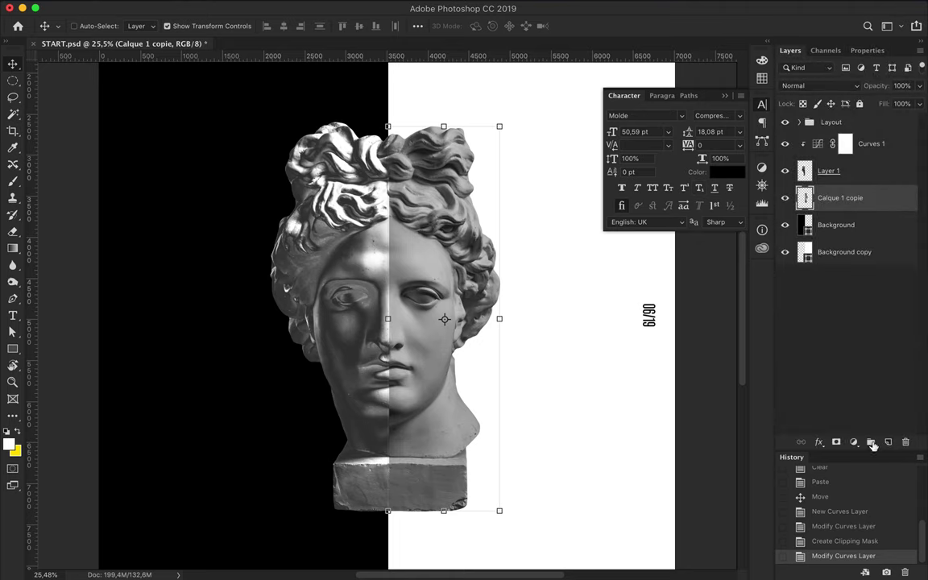
{"action": "left_click", "coordinate": [853, 441]}
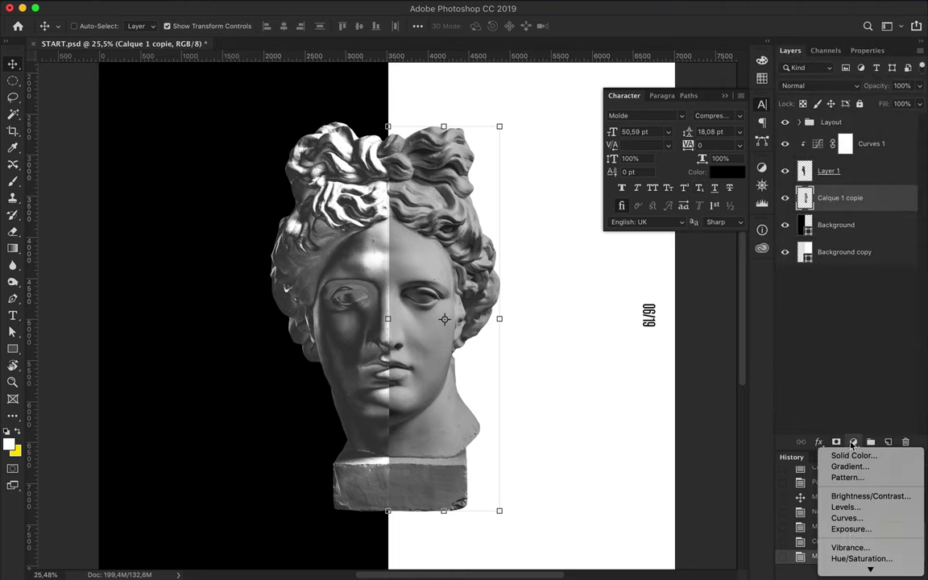
{"action": "left_click", "coordinate": [845, 508]}
{"action": "left_click", "coordinate": [790, 50]}
{"action": "key", "text": "Delete"}
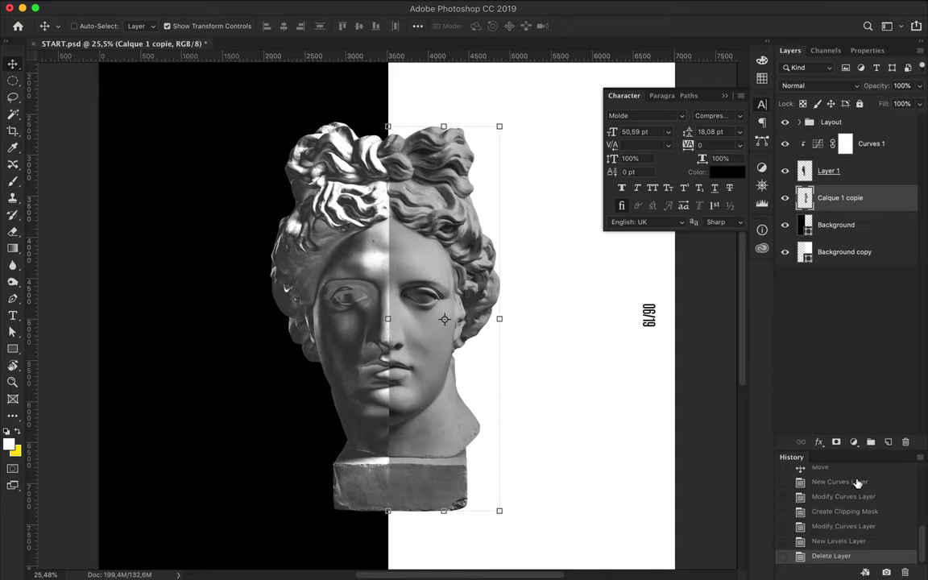
{"action": "left_click", "coordinate": [853, 441]}
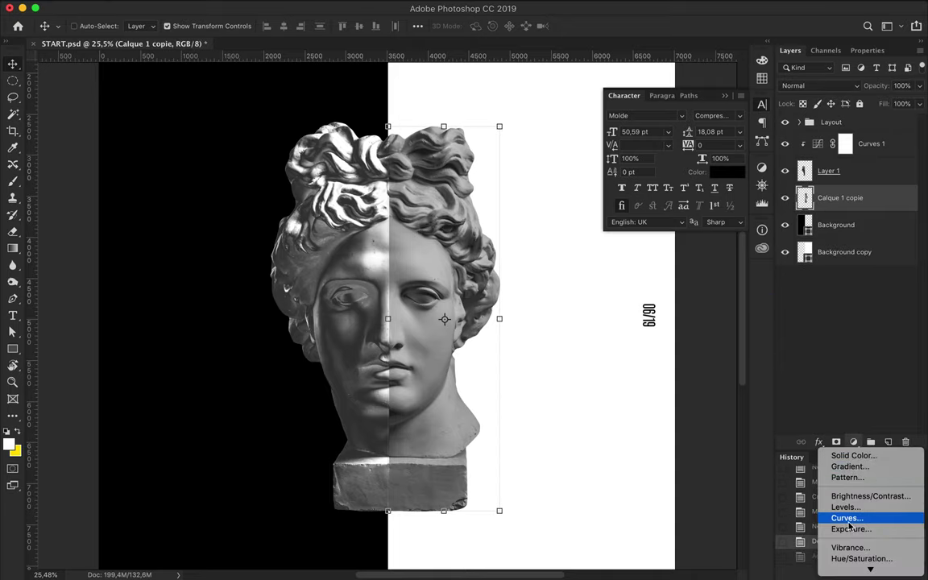
{"action": "left_click", "coordinate": [846, 518]}
Step: Clip Curves 2 to Calque 1 copie and pull its curve down to make the right half nearly black
{"action": "left_click_drag", "start_coordinate": [856, 177], "coordinate": [855, 194]}
{"action": "left_click", "coordinate": [790, 50]}
{"action": "left_click", "coordinate": [855, 215], "text": "alt"}
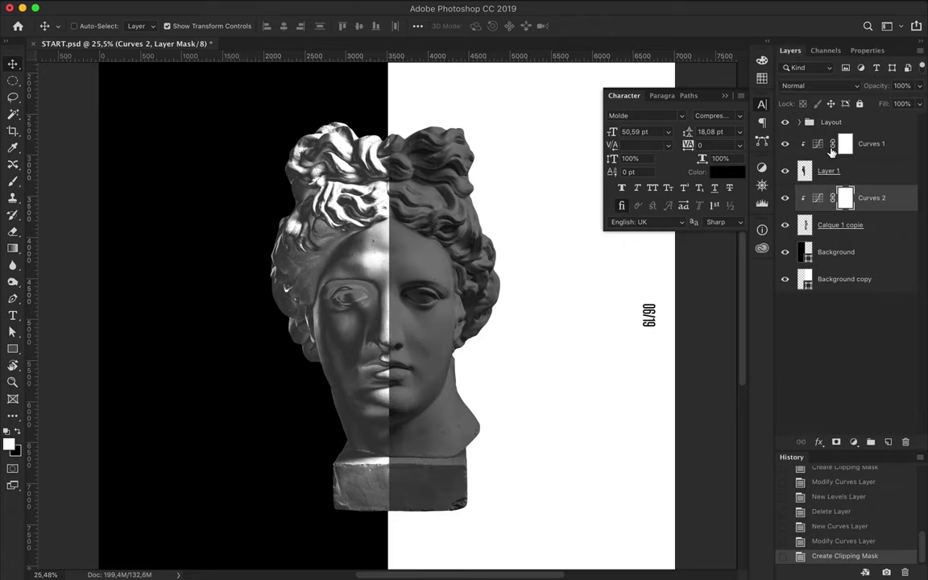
{"action": "double_click", "coordinate": [818, 197]}
{"action": "mouse_move", "coordinate": [893, 164]}
{"action": "left_mouse_down"}
{"action": "mouse_move", "coordinate": [904, 167]}
{"action": "mouse_move", "coordinate": [881, 176]}
{"action": "left_mouse_up"}
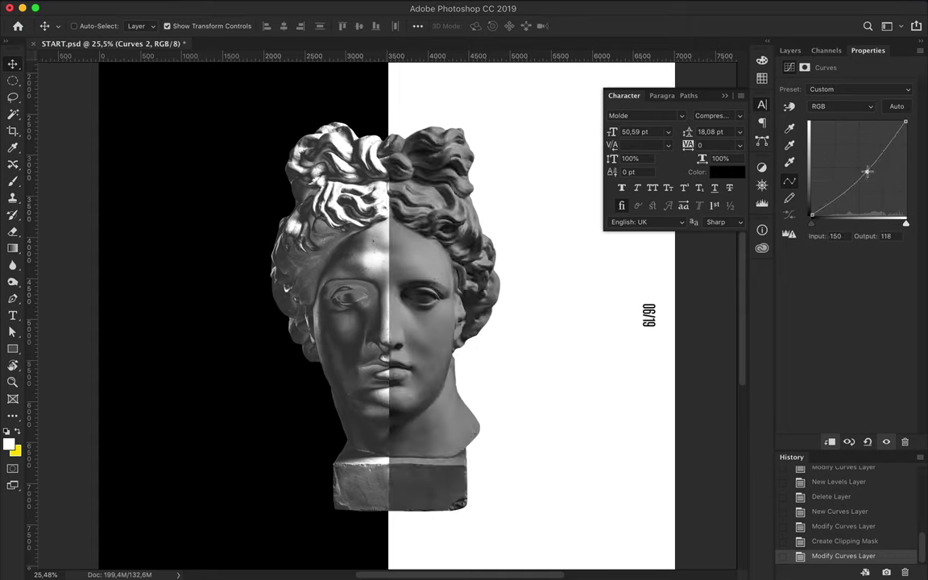
{"action": "left_click_drag", "start_coordinate": [812, 207], "coordinate": [785, 173]}
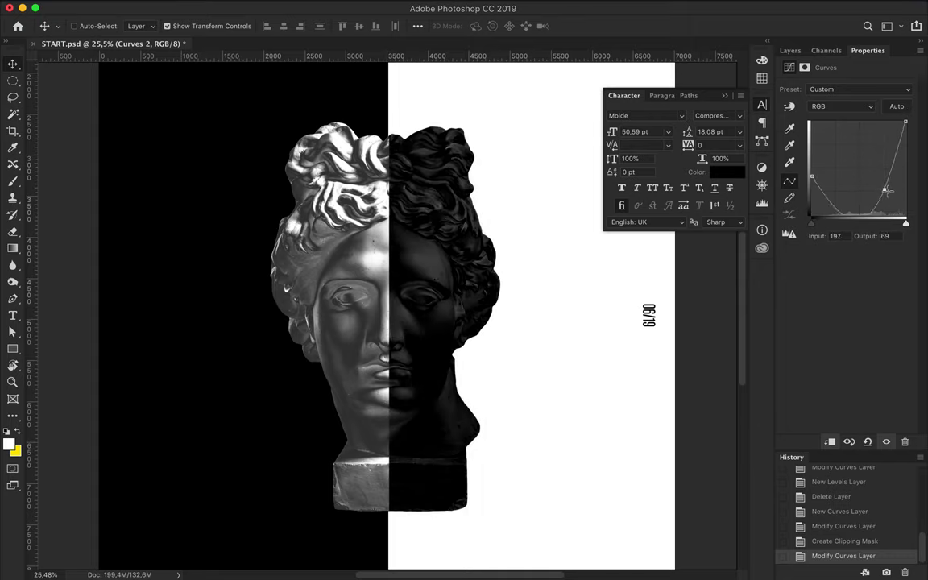
Step: Nudge Layer 1 17 px right so the two head halves line up
{"action": "left_click", "coordinate": [790, 50]}
{"action": "scroll", "coordinate": [363, 161], "scroll_direction": "down", "scroll_amount": 2}
{"action": "scroll", "coordinate": [301, 126], "scroll_direction": "down", "scroll_amount": 1}
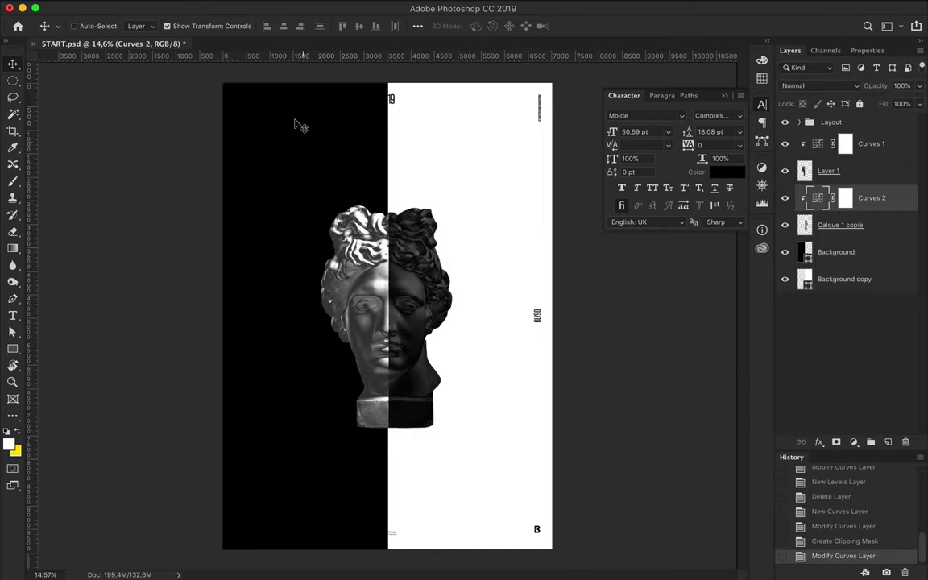
{"action": "scroll", "coordinate": [386, 298], "scroll_direction": "up", "scroll_amount": 5}
{"action": "left_click_drag", "start_coordinate": [355, 282], "coordinate": [367, 282]}
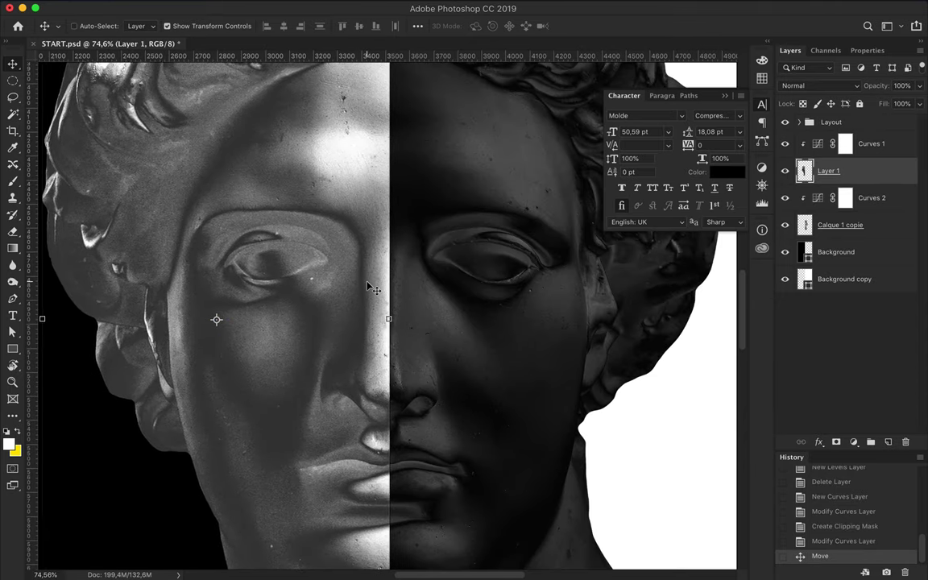
{"action": "scroll", "coordinate": [370, 289], "scroll_direction": "up", "scroll_amount": 3}
{"action": "scroll", "coordinate": [371, 288], "scroll_direction": "up", "scroll_amount": 2}
{"action": "scroll", "coordinate": [338, 257], "scroll_direction": "down", "scroll_amount": 2}
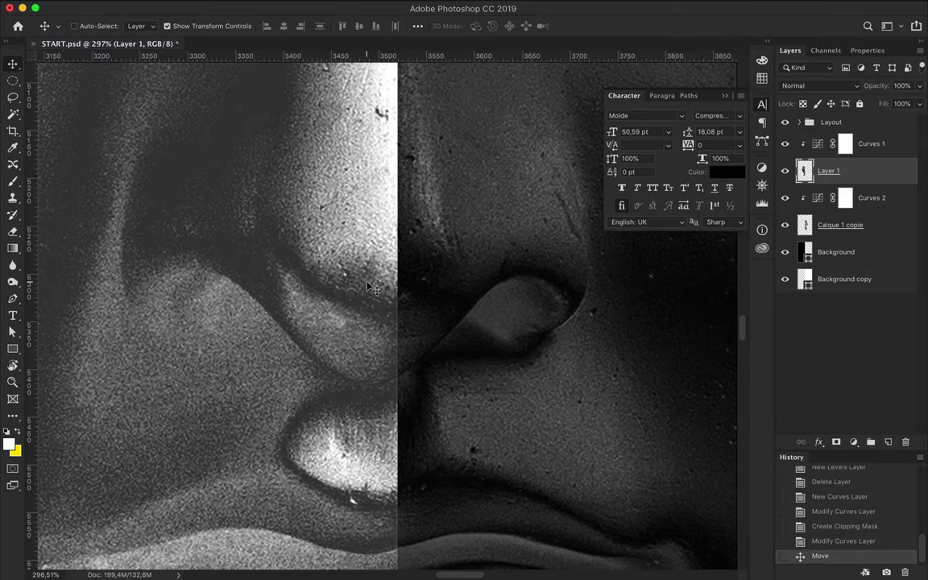
{"action": "key", "text": "ctrl+0"}
{"action": "left_click", "coordinate": [260, 226]}
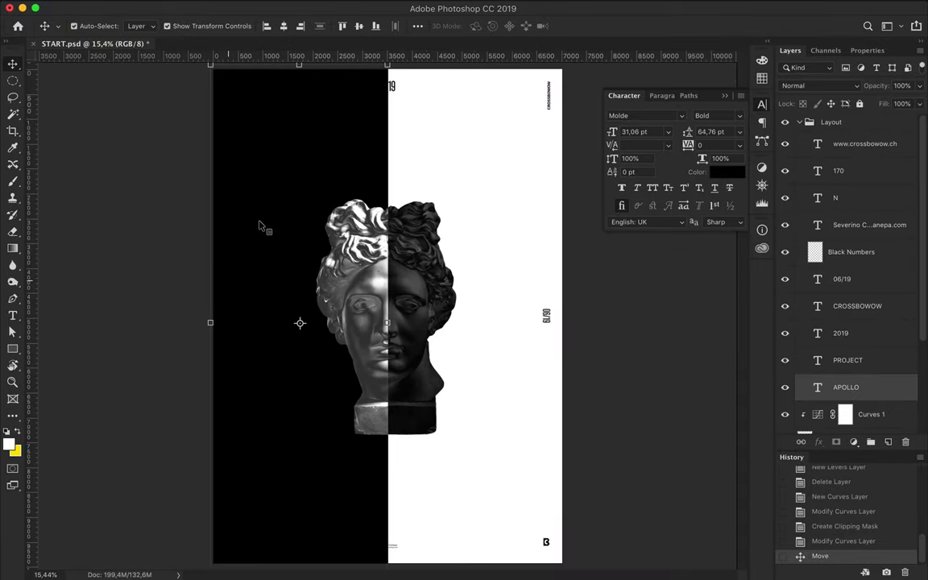
{"action": "left_click", "coordinate": [858, 146]}
{"action": "left_click", "coordinate": [850, 198], "text": "shift"}
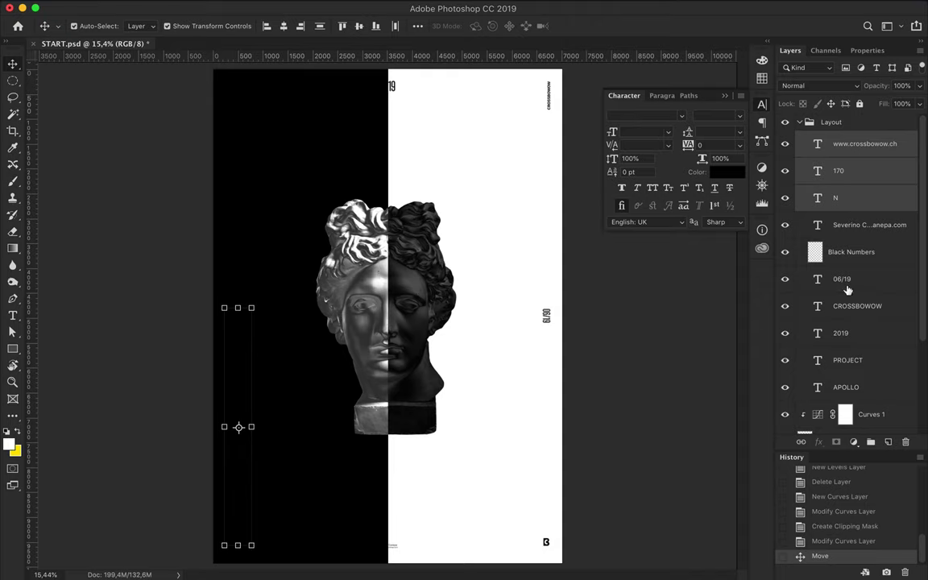
{"action": "left_click", "coordinate": [848, 360], "text": "ctrl"}
{"action": "left_click", "coordinate": [846, 387], "text": "ctrl"}
{"action": "key", "text": "t"}
{"action": "left_click", "coordinate": [529, 27]}
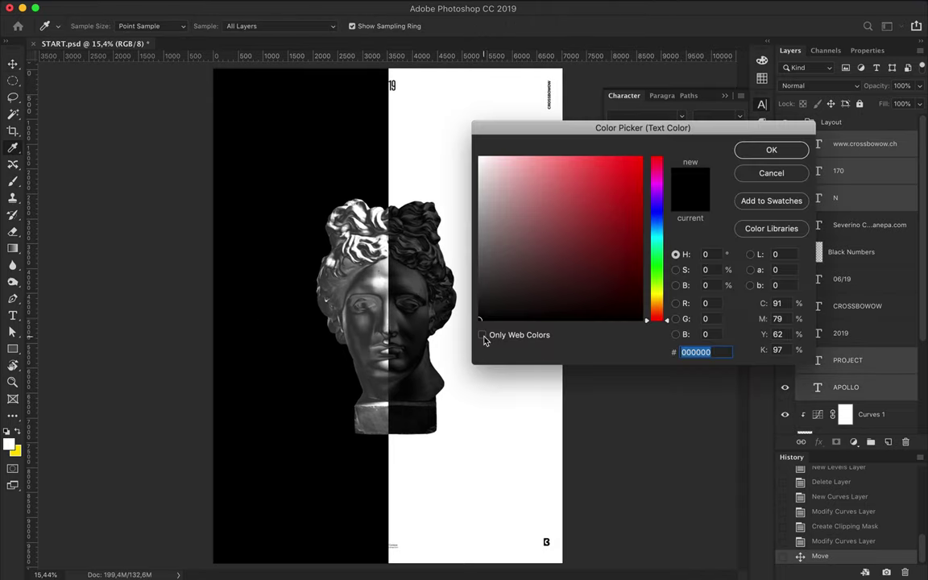
{"action": "left_click", "coordinate": [461, 143]}
{"action": "left_click", "coordinate": [748, 149]}
Step: Rotate the 2019 text 90° and align it with the top of the title
{"action": "key", "text": "v"}
{"action": "left_click", "coordinate": [383, 84]}
{"action": "key", "text": "ctrl+t"}
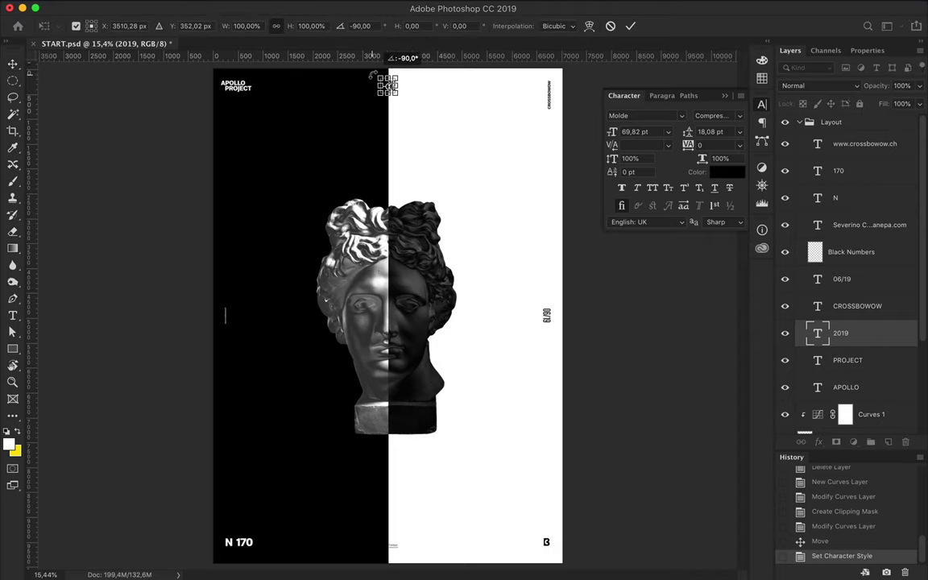
{"action": "key", "text": "Return"}
{"action": "scroll", "coordinate": [408, 87], "scroll_direction": "up", "scroll_amount": 3}
{"action": "scroll", "coordinate": [411, 99], "scroll_direction": "up", "scroll_amount": 2}
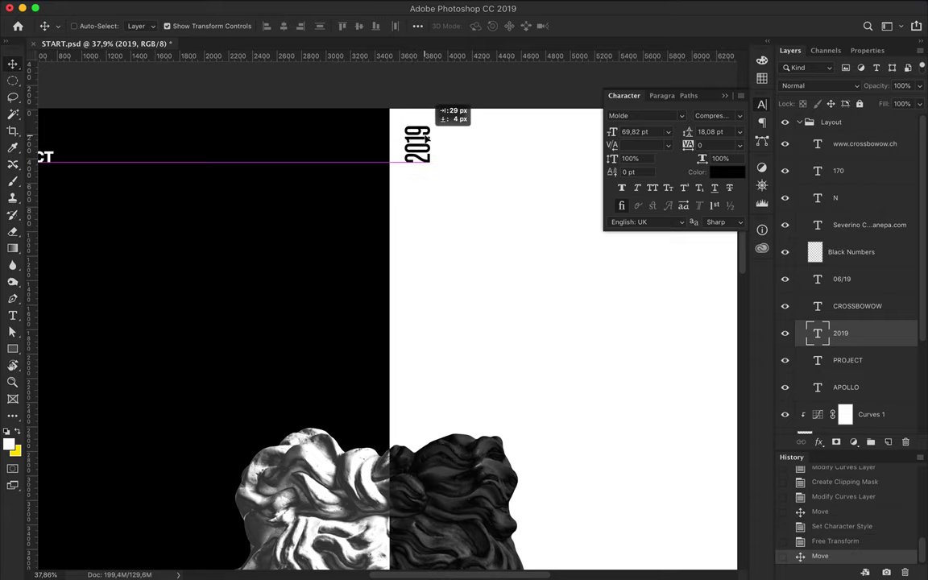
{"action": "left_click_drag", "start_coordinate": [425, 141], "coordinate": [423, 135]}
{"action": "key", "text": "ctrl+0"}
Step: Rotate the small credit text upright, make it white, and move it 79 px left to bottom centre
{"action": "left_click", "coordinate": [388, 545], "text": "ctrl"}
{"action": "key", "text": "ctrl+t"}
{"action": "left_click_drag", "start_coordinate": [409, 539], "coordinate": [372, 505]}
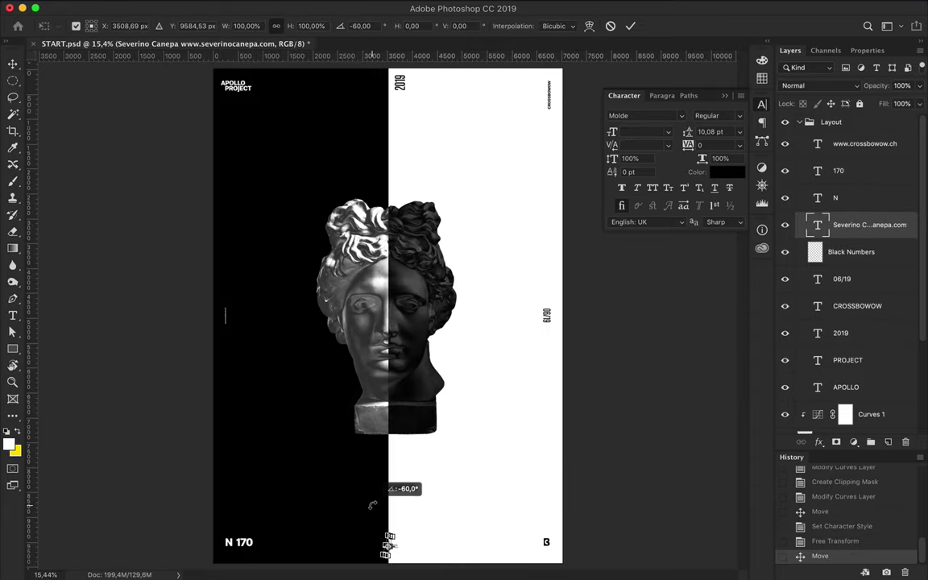
{"action": "key", "text": "Return"}
{"action": "left_click", "coordinate": [729, 171]}
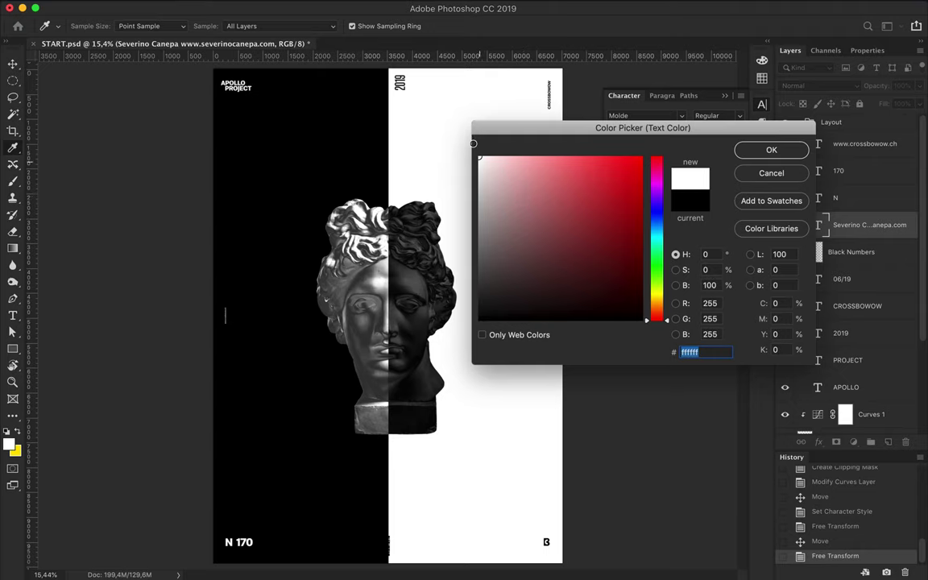
{"action": "left_click", "coordinate": [767, 154]}
{"action": "scroll", "coordinate": [410, 439], "scroll_direction": "up", "scroll_amount": 5}
{"action": "mouse_move", "coordinate": [404, 390]}
{"action": "left_mouse_down"}
{"action": "mouse_move", "coordinate": [373, 391]}
{"action": "mouse_move", "coordinate": [373, 408]}
{"action": "left_mouse_up"}
{"action": "key", "text": "ctrl+0"}
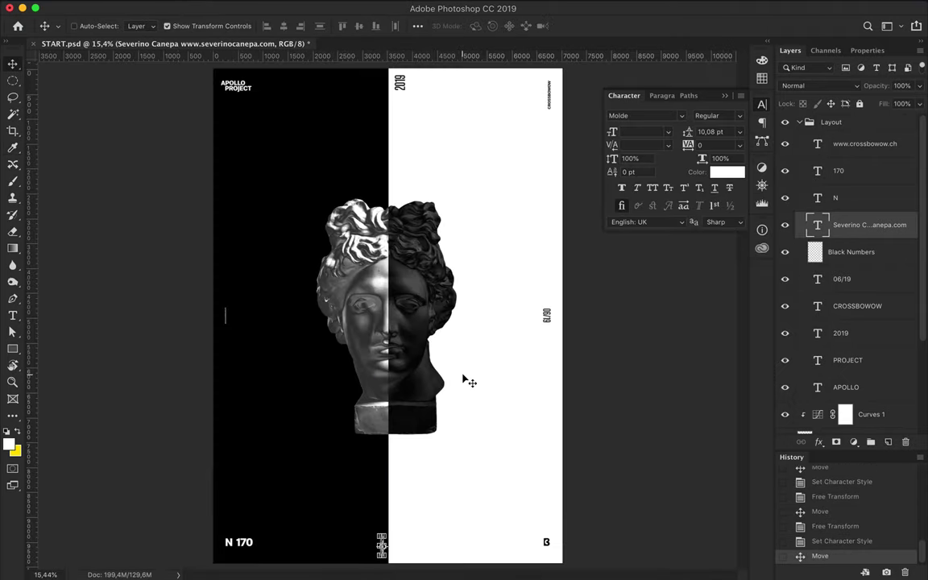
{"action": "left_click_drag", "start_coordinate": [193, 63], "coordinate": [242, 95]}
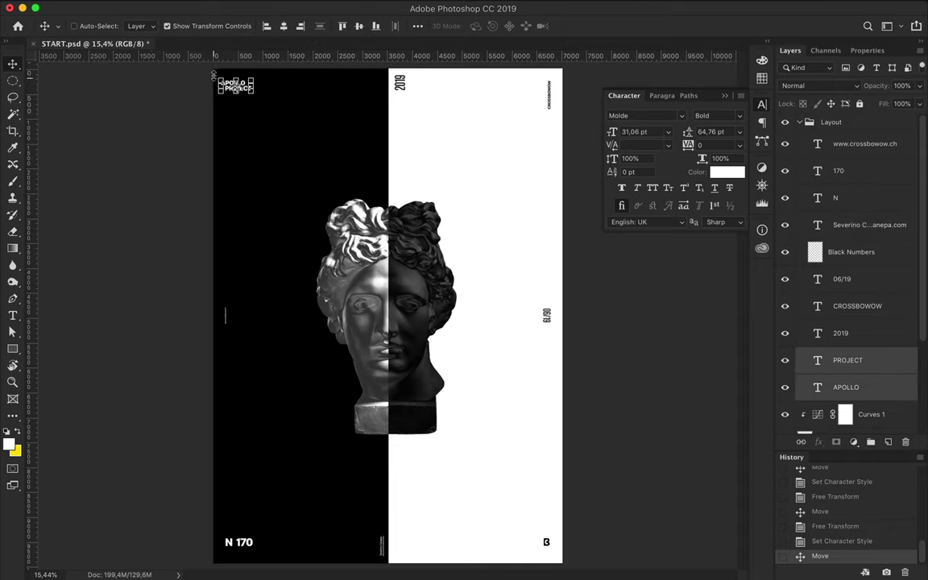
Step: Rotate the APOLLO PROJECT label 90° and nudge it toward the top-left corner
{"action": "key", "text": "ctrl+t"}
{"action": "key", "text": "Return"}
{"action": "scroll", "coordinate": [234, 83], "scroll_direction": "up", "scroll_amount": 3}
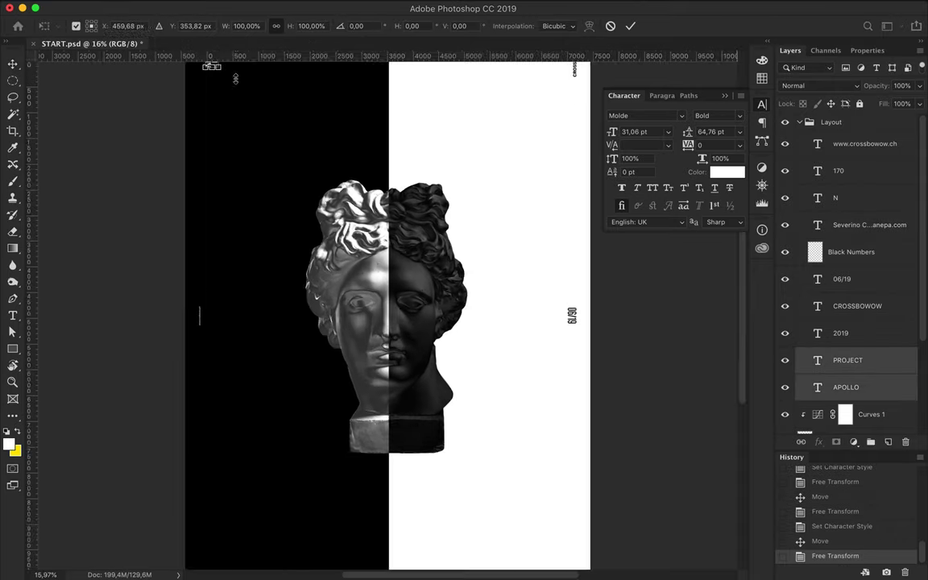
{"action": "left_click_drag", "start_coordinate": [302, 129], "coordinate": [309, 132]}
{"action": "scroll", "coordinate": [326, 101], "scroll_direction": "up", "scroll_amount": 3}
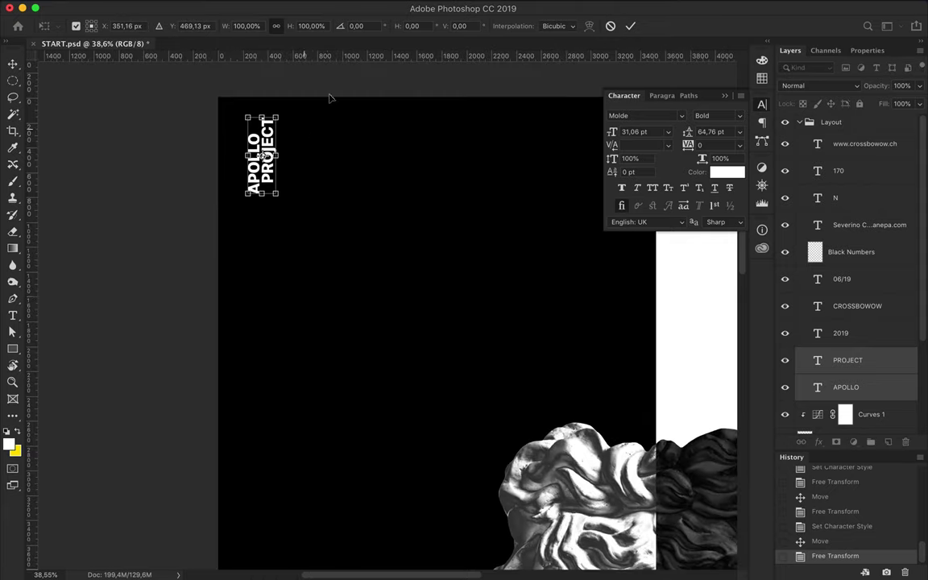
{"action": "scroll", "coordinate": [327, 242], "scroll_direction": "down", "scroll_amount": 2}
{"action": "key", "text": "Return"}
Step: Align the label's top with a guide level with 2019, then clear the guides
{"action": "left_click_drag", "start_coordinate": [530, 56], "coordinate": [581, 274]}
{"action": "left_click_drag", "start_coordinate": [135, 318], "coordinate": [137, 329]}
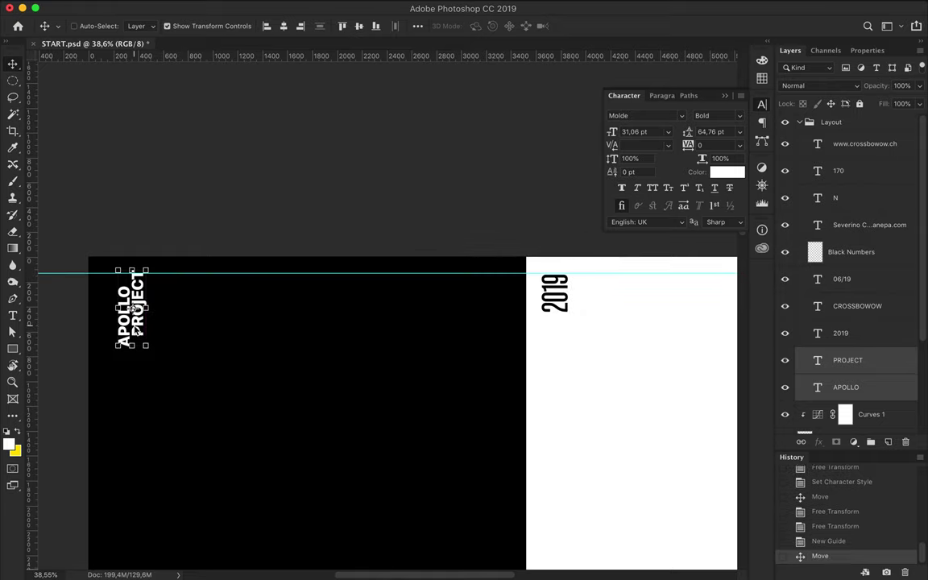
{"action": "key", "text": "super+0"}
{"action": "left_click", "coordinate": [311, 6]}
{"action": "left_click", "coordinate": [338, 327]}
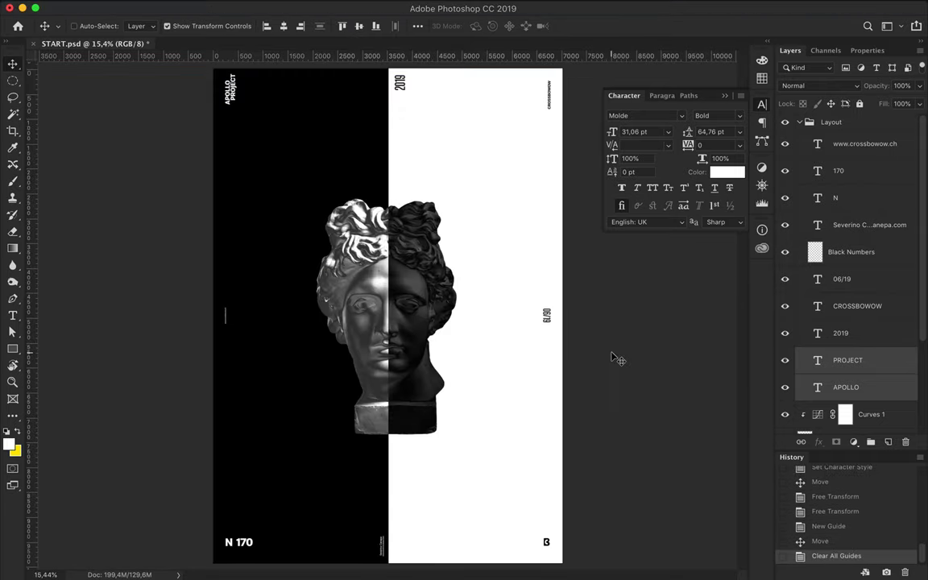
{"action": "key", "text": "m"}
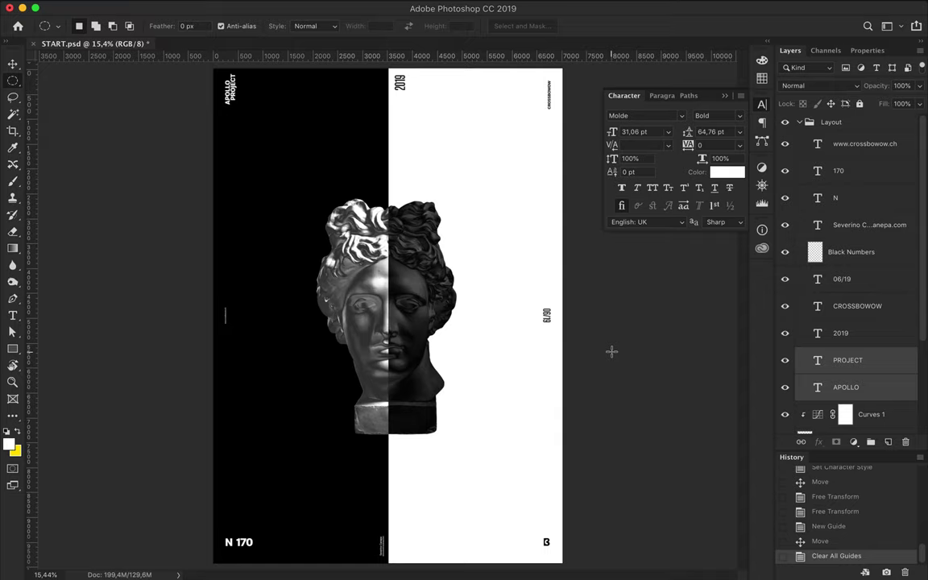
Step: Try dragging copies of the bust toward the left edge, undoing both attempts
{"action": "key", "text": "v"}
{"action": "left_click_drag", "start_coordinate": [387, 322], "coordinate": [242, 322]}
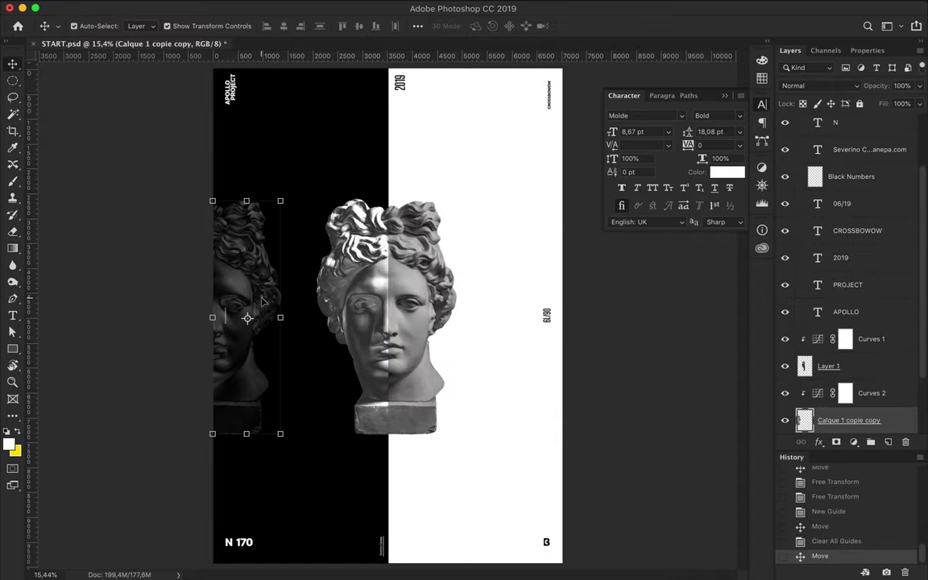
{"action": "key", "text": "super+z"}
{"action": "left_click_drag", "start_coordinate": [493, 302], "coordinate": [306, 310]}
{"action": "key", "text": "super+z"}
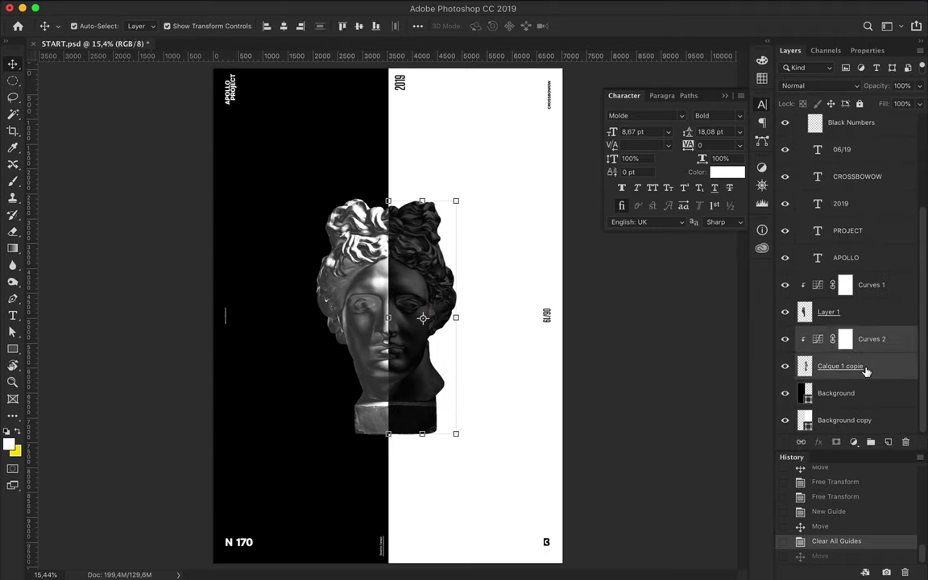
Step: Merge each bust half into its Curves layer and place a dark bust copy at the edge
{"action": "key", "text": "super+e"}
{"action": "left_click", "coordinate": [854, 326]}
{"action": "key", "text": "super+e"}
{"action": "mouse_move", "coordinate": [480, 295]}
{"action": "left_mouse_down"}
{"action": "mouse_move", "coordinate": [369, 295]}
{"action": "mouse_move", "coordinate": [480, 294]}
{"action": "left_mouse_up"}
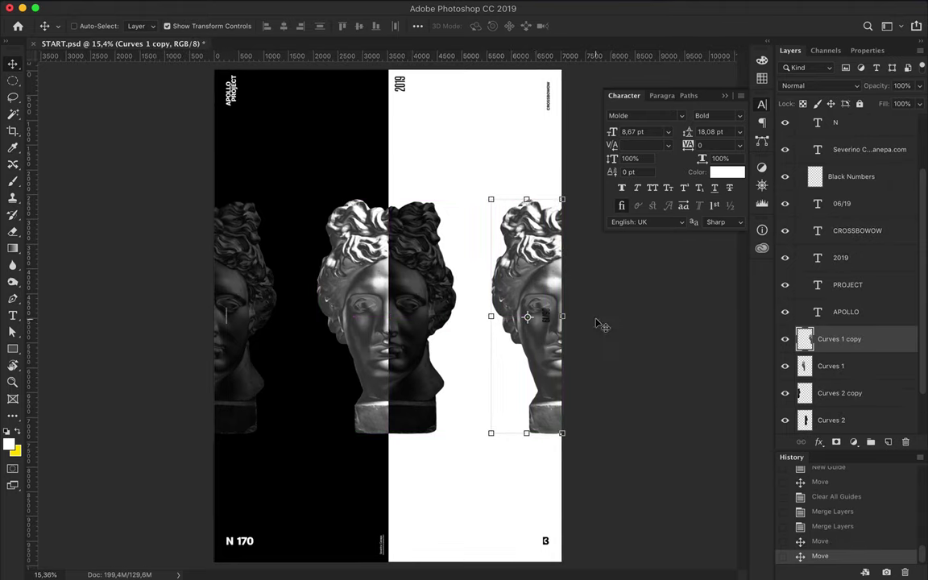
Step: Type APOLLO near the top of the poster and scale it up
{"action": "key", "text": "t"}
{"action": "left_click", "coordinate": [306, 142]}
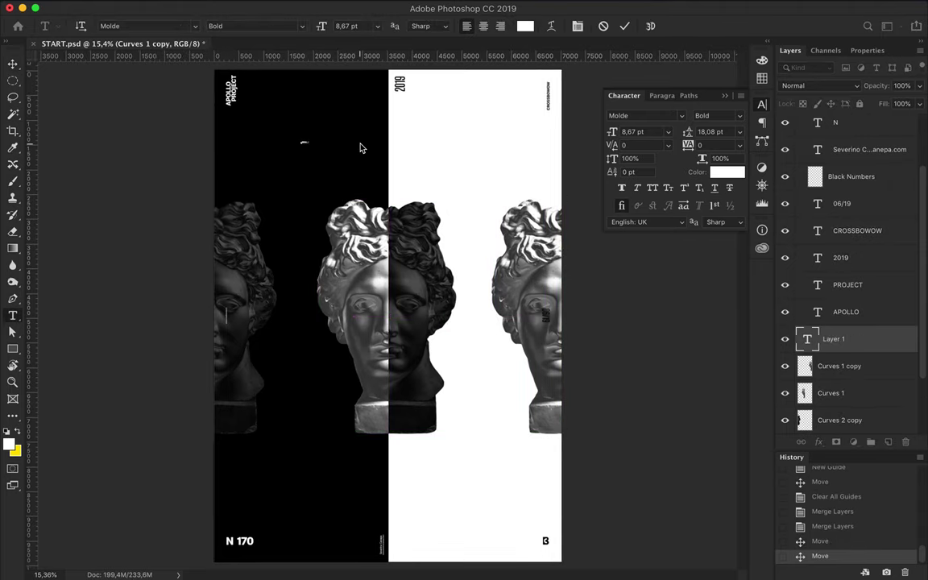
{"action": "type", "text": "APOLLO"}
{"action": "left_click", "coordinate": [13, 63]}
{"action": "left_click_drag", "start_coordinate": [310, 143], "coordinate": [439, 205]}
{"action": "key", "text": "Return"}
Step: Make APOLLO Light weight and gold, then shift it left across the top
{"action": "left_click", "coordinate": [298, 26]}
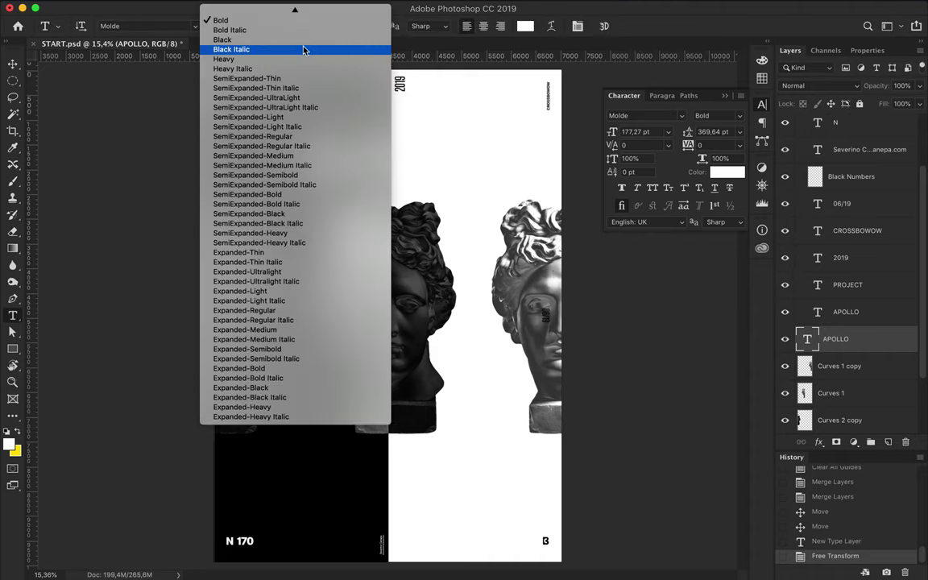
{"action": "left_click", "coordinate": [296, 27]}
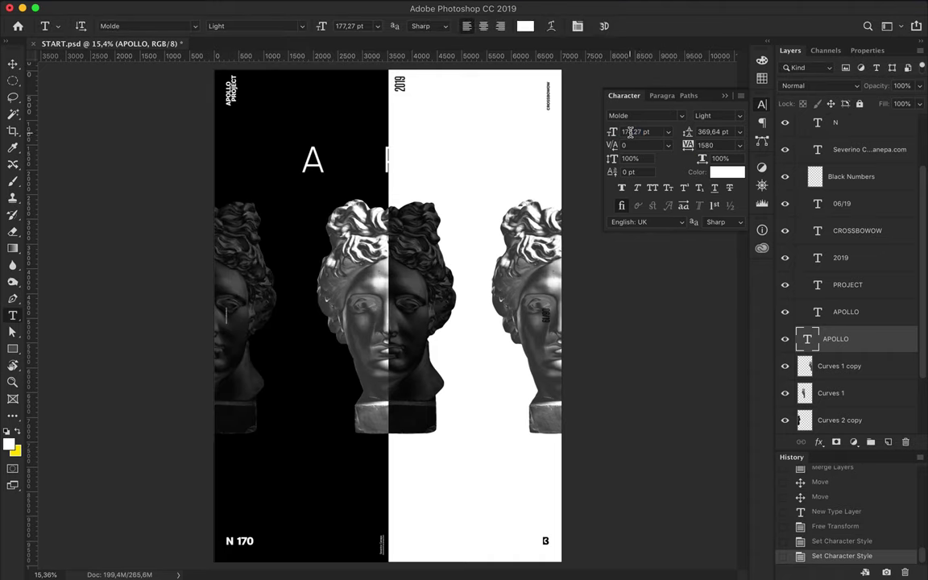
{"action": "left_click", "coordinate": [647, 131]}
{"action": "type", "text": "117,27"}
{"action": "left_click", "coordinate": [524, 27]}
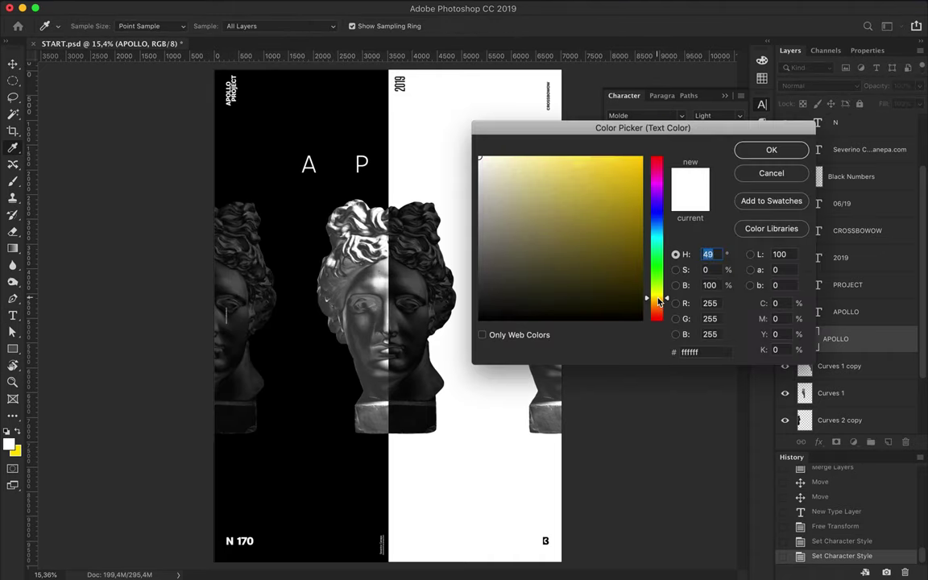
{"action": "left_click", "coordinate": [761, 150]}
{"action": "left_click_drag", "start_coordinate": [475, 161], "coordinate": [441, 161]}
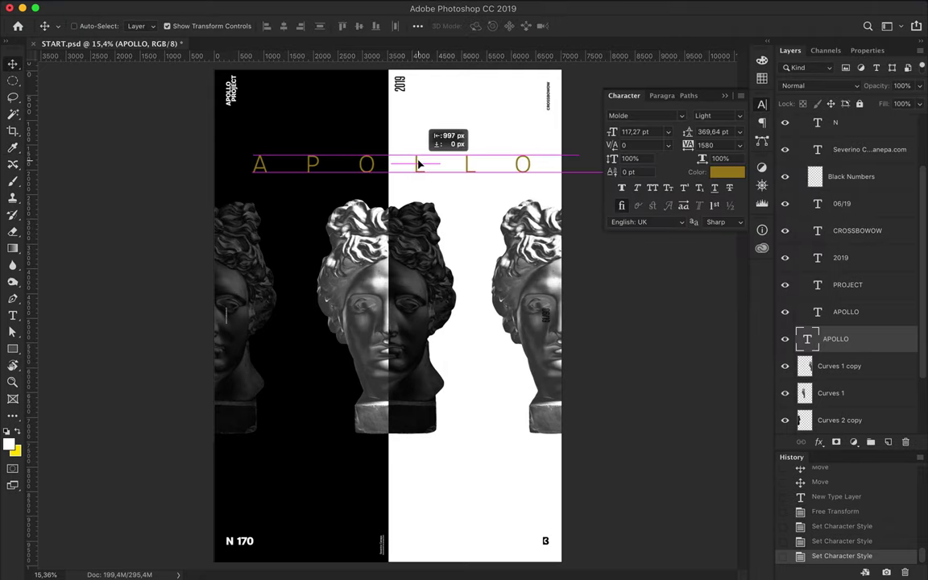
Step: Centre APOLLO horizontally and place a copy of it near the bottom
{"action": "key", "text": "v"}
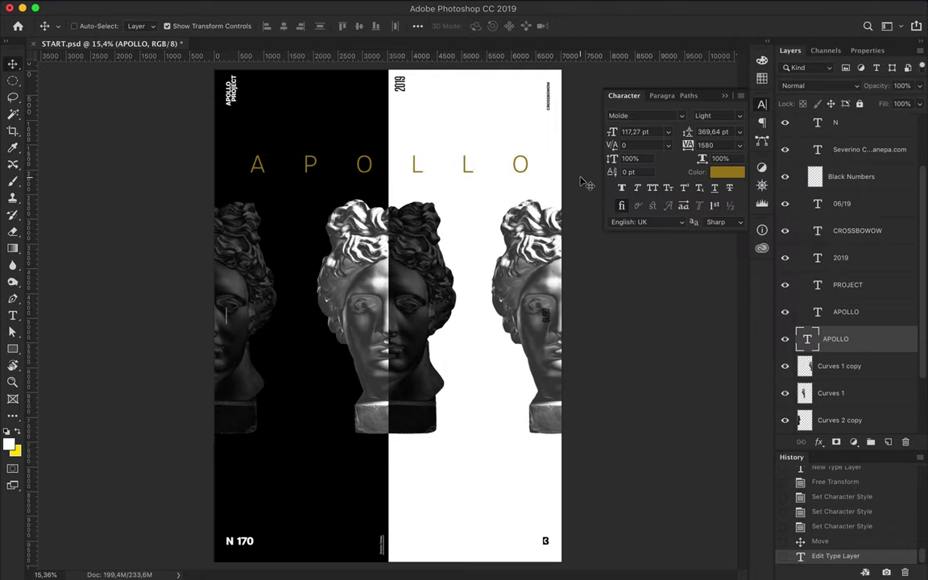
{"action": "left_click", "coordinate": [414, 28]}
{"action": "left_click", "coordinate": [378, 61]}
{"action": "mouse_move", "coordinate": [439, 161]}
{"action": "left_mouse_down"}
{"action": "mouse_move", "coordinate": [439, 141]}
{"action": "mouse_move", "coordinate": [445, 501]}
{"action": "left_mouse_up"}
Step: Retype the bottom copy as 365°, centre it horizontally, and lower APOLLO slightly
{"action": "double_click", "coordinate": [445, 502]}
{"action": "type", "text": "365"}
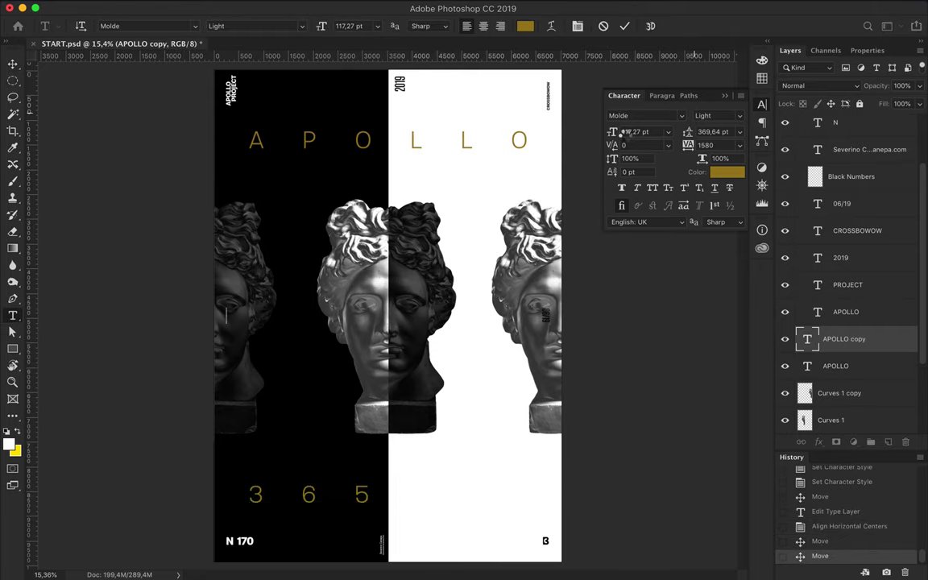
{"action": "key", "text": "ctrl+Return"}
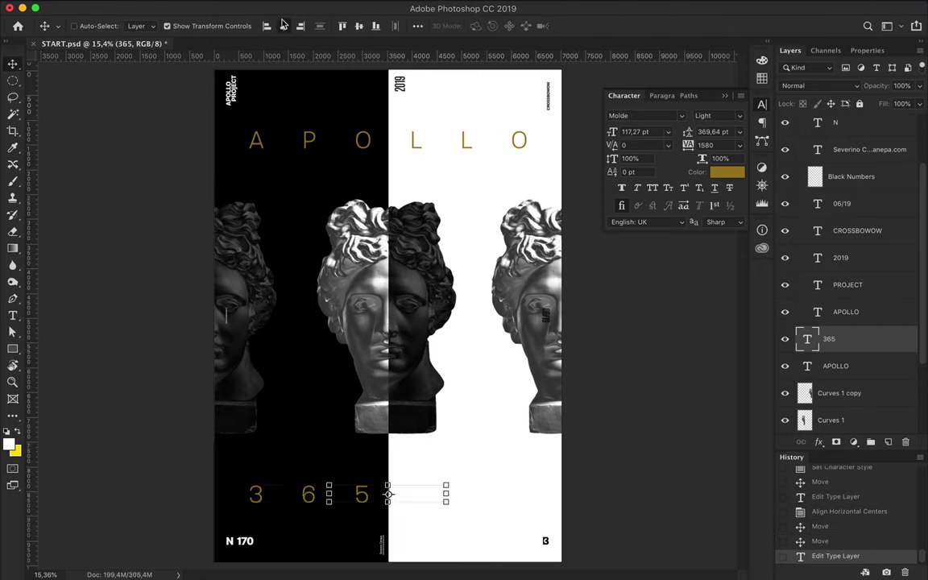
{"action": "left_click", "coordinate": [283, 26]}
{"action": "double_click", "coordinate": [442, 495]}
{"action": "type", "text": "°"}
{"action": "key", "text": "ctrl+Return"}
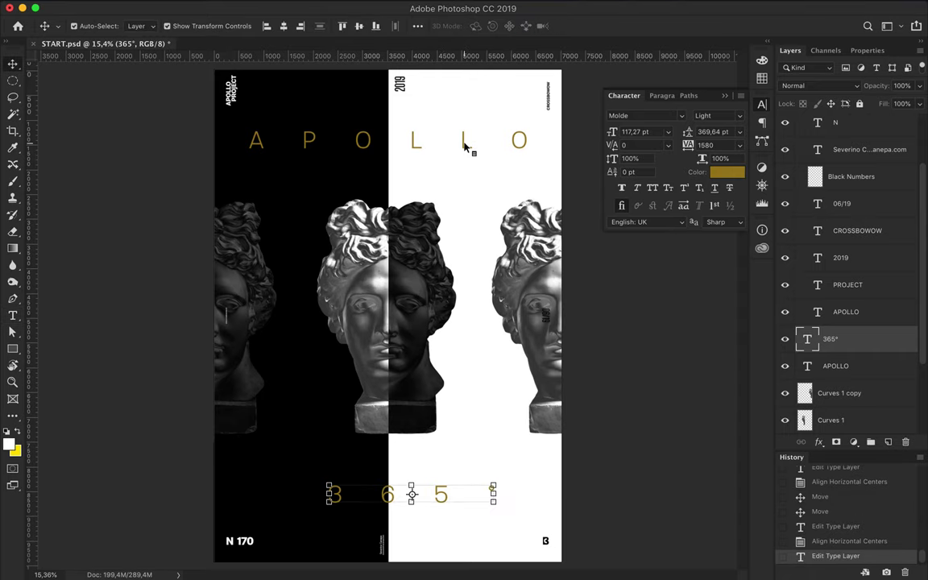
{"action": "left_click_drag", "start_coordinate": [465, 147], "coordinate": [466, 167]}
Step: Add a 12-column guide layout and align the four bust layers' vertical centres
{"action": "left_click", "coordinate": [347, 7]}
{"action": "left_click", "coordinate": [406, 374]}
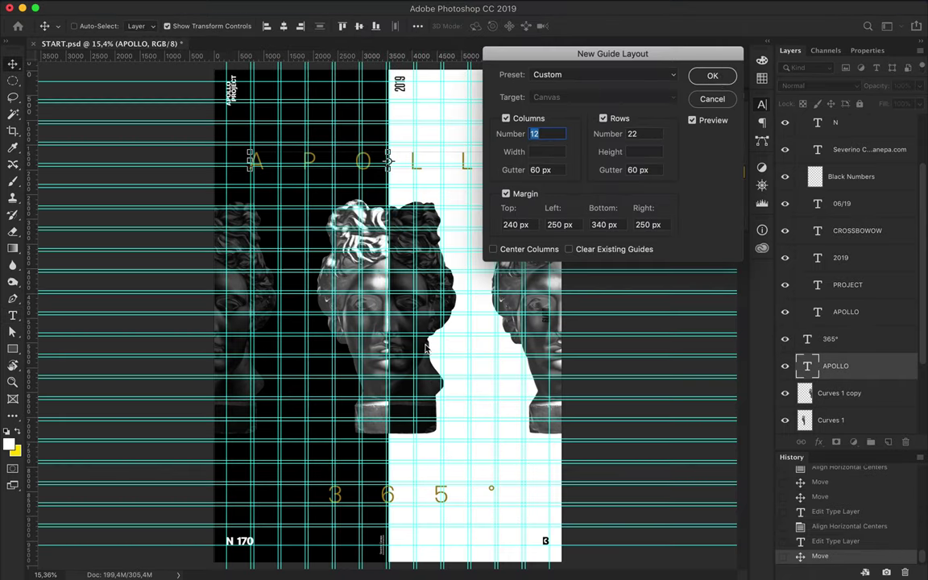
{"action": "key", "text": "Return"}
{"action": "scroll", "coordinate": [846, 362], "scroll_direction": "down", "scroll_amount": 2}
{"action": "left_click", "coordinate": [831, 420]}
{"action": "left_click", "coordinate": [831, 366], "text": "shift"}
{"action": "left_click", "coordinate": [838, 338], "text": "shift"}
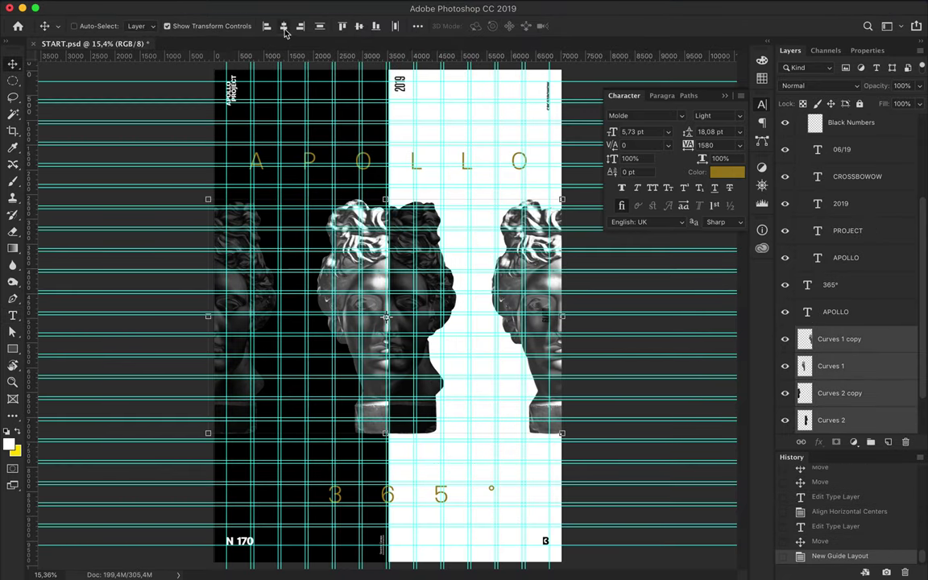
{"action": "left_click", "coordinate": [359, 26]}
Step: Move the APOLLO title down, hide the guides, and set its colour to gold #9e7e1b
{"action": "left_click", "coordinate": [347, 7]}
{"action": "left_click", "coordinate": [469, 311]}
{"action": "mouse_move", "coordinate": [414, 162]}
{"action": "left_mouse_down"}
{"action": "mouse_move", "coordinate": [417, 199]}
{"action": "mouse_move", "coordinate": [414, 154]}
{"action": "left_mouse_up"}
{"action": "key", "text": "ctrl+semicolon"}
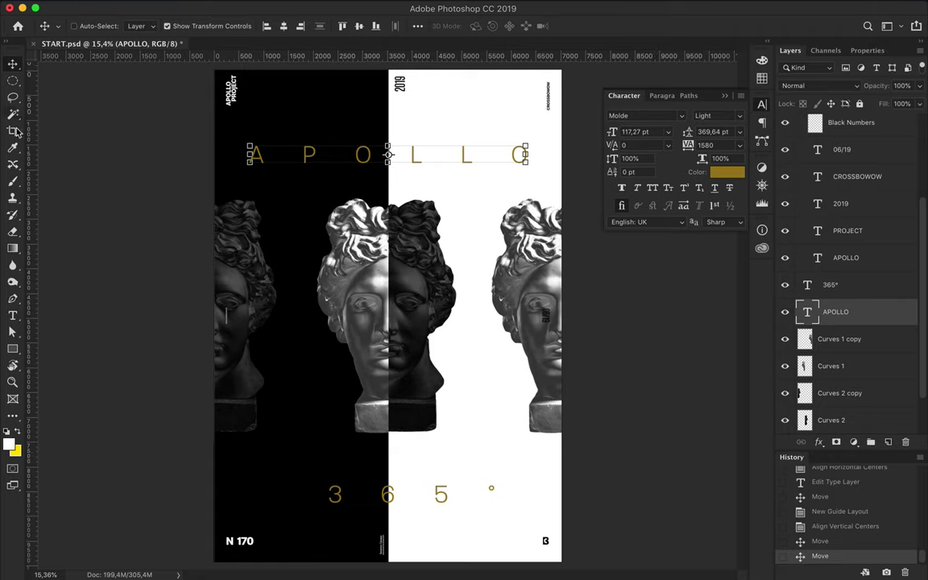
{"action": "left_click", "coordinate": [12, 147]}
{"action": "left_click", "coordinate": [728, 172]}
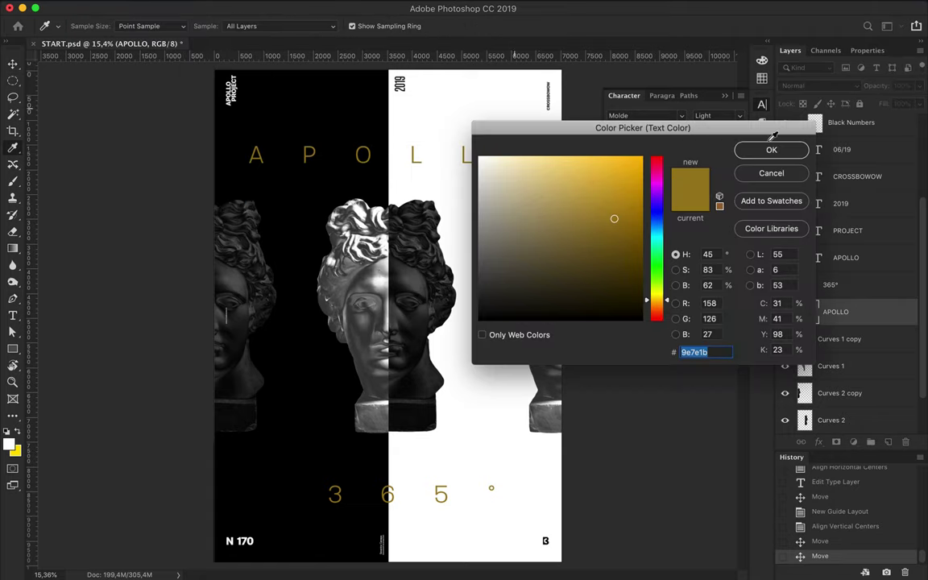
{"action": "key", "text": "Return"}
{"action": "left_click", "coordinate": [762, 78]}
Step: Draw a horizontal Pen shape line across the poster with a gold 1 pt stroke
{"action": "key", "text": "a"}
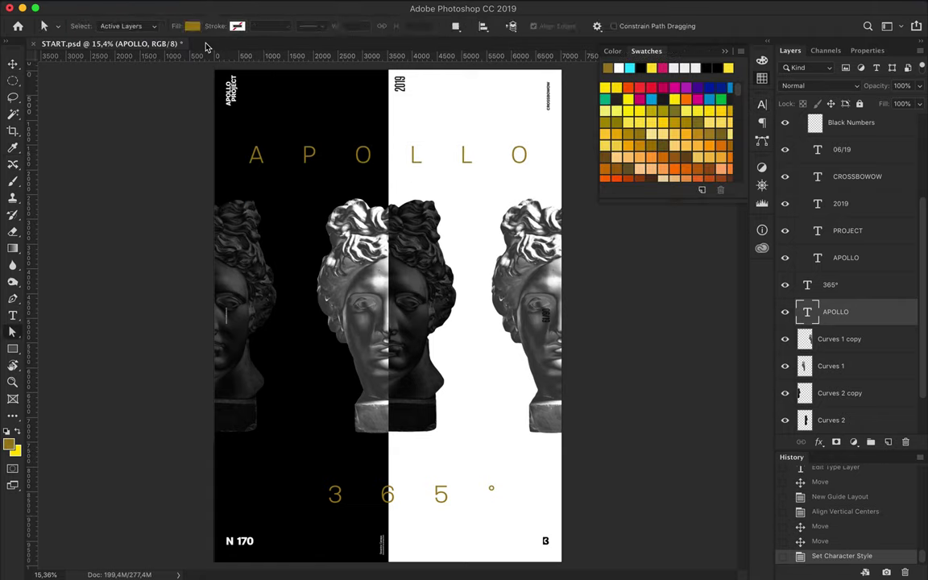
{"action": "key", "text": "p"}
{"action": "left_click", "coordinate": [186, 27]}
{"action": "left_click", "coordinate": [204, 461]}
{"action": "left_click", "coordinate": [571, 461]}
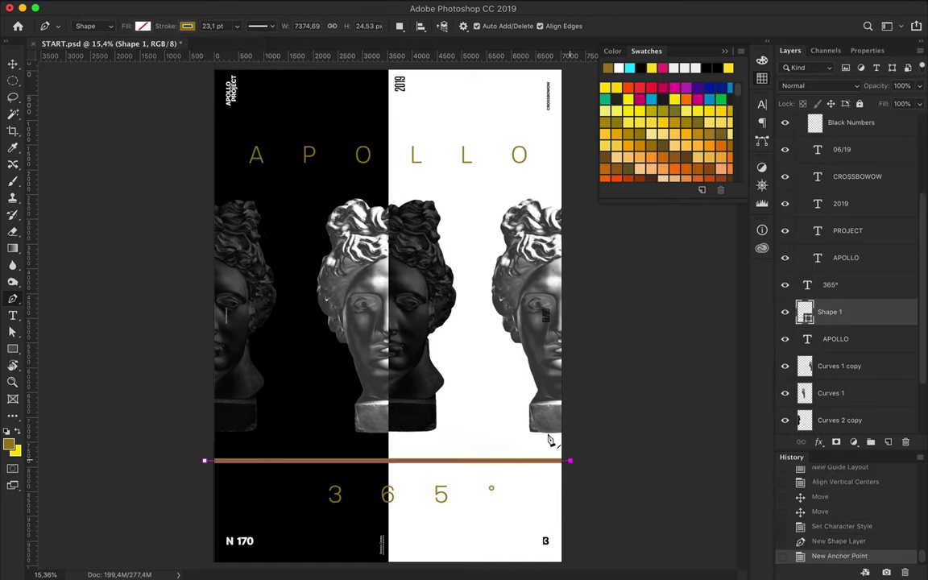
{"action": "key", "text": "a"}
{"action": "left_click", "coordinate": [263, 26]}
{"action": "type", "text": "1"}
{"action": "key", "text": "Return"}
{"action": "key", "text": "m"}
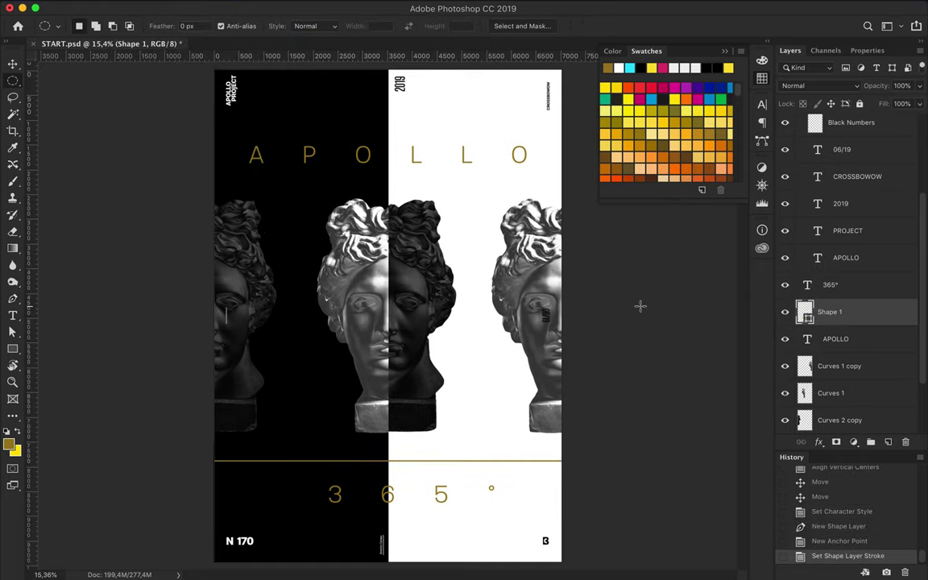
Step: Copy the gold line up beneath APOLLO and set the original just above 365°
{"action": "key", "text": "v"}
{"action": "left_click_drag", "start_coordinate": [489, 463], "coordinate": [500, 175], "text": "alt"}
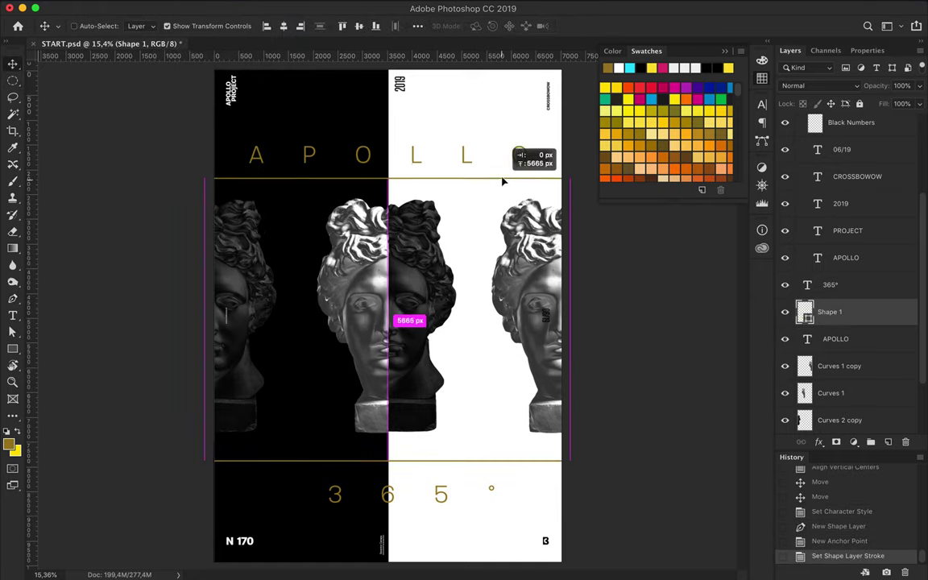
{"action": "left_click_drag", "start_coordinate": [465, 461], "coordinate": [452, 469]}
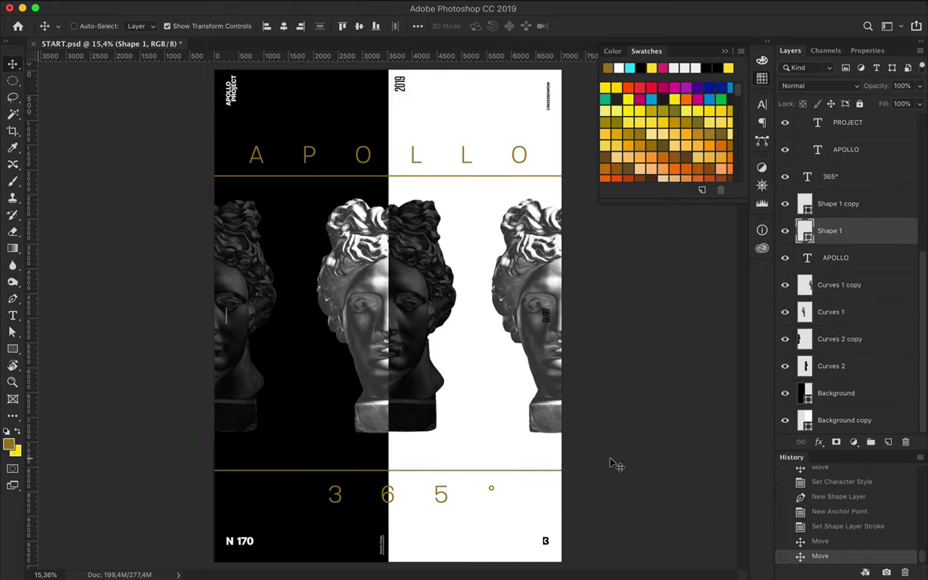
Step: Brush white into the Black Numbers layer's selection so the number reads N°170
{"action": "scroll", "coordinate": [830, 250], "scroll_direction": "up", "scroll_amount": 5}
{"action": "left_click", "coordinate": [825, 256]}
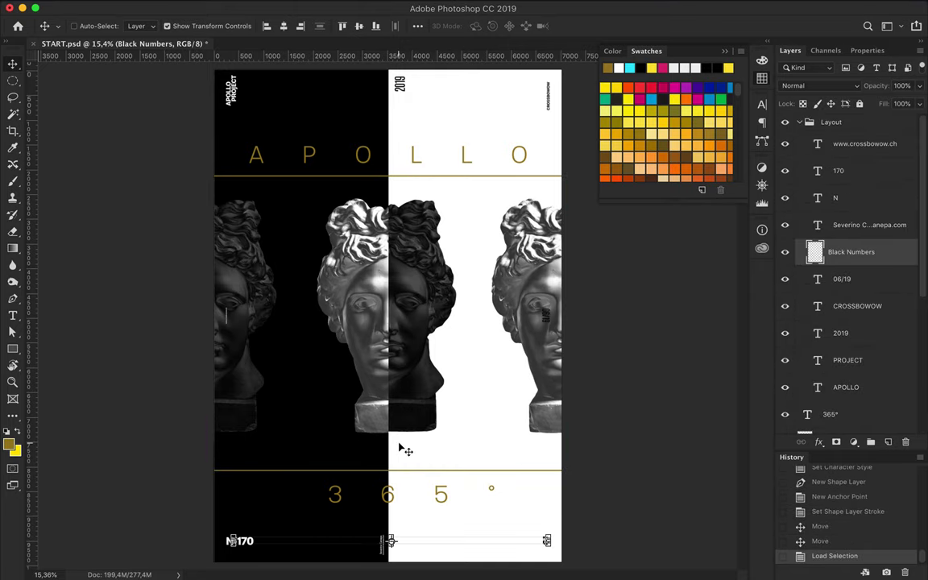
{"action": "key", "text": "b"}
{"action": "left_click", "coordinate": [7, 435]}
{"action": "left_click", "coordinate": [222, 507]}
Step: Clear the selection and collapse the Layout group in the Layers panel
{"action": "key", "text": "v"}
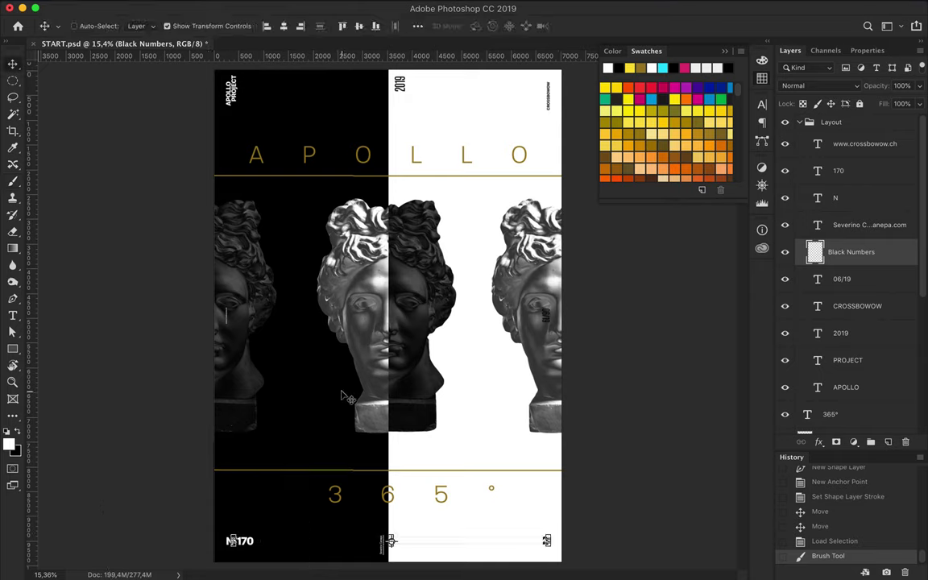
{"action": "key", "text": "ctrl+d"}
{"action": "key", "text": "m"}
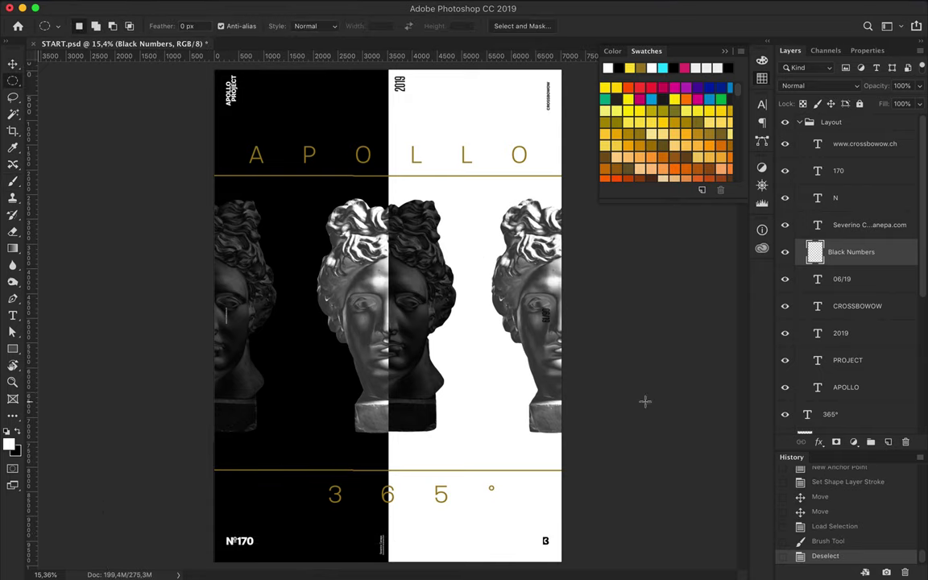
{"action": "left_click", "coordinate": [831, 122]}
{"action": "left_click", "coordinate": [798, 122]}
{"action": "scroll", "coordinate": [491, 284], "scroll_direction": "up", "scroll_amount": 3}
{"action": "scroll", "coordinate": [503, 175], "scroll_direction": "down", "scroll_amount": 1}
{"action": "scroll", "coordinate": [504, 174], "scroll_direction": "down", "scroll_amount": 3}
{"action": "scroll", "coordinate": [508, 161], "scroll_direction": "up", "scroll_amount": 1}
Step: Edit the gradient so both stops are gold with one end fading to transparent
{"action": "scroll", "coordinate": [519, 136], "scroll_direction": "down", "scroll_amount": 3}
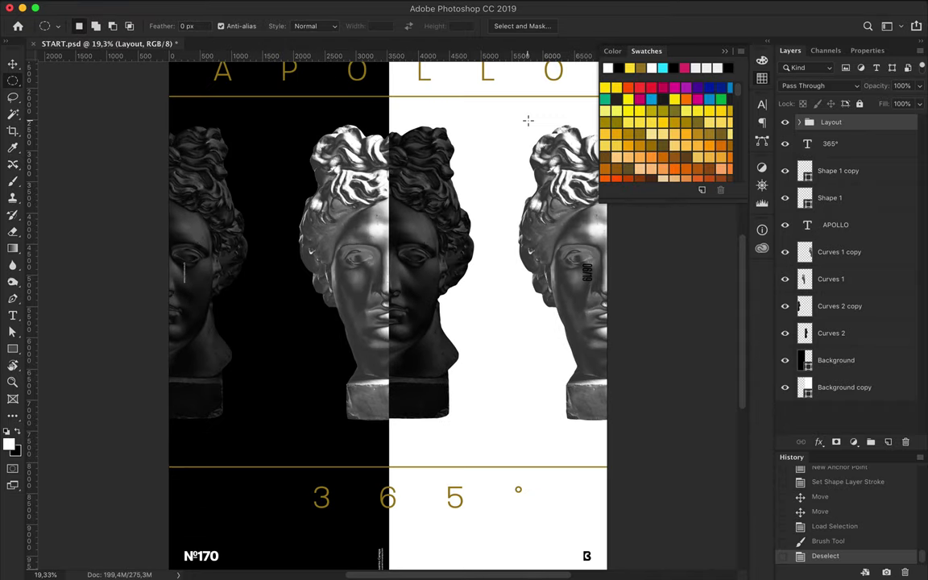
{"action": "left_click", "coordinate": [13, 250]}
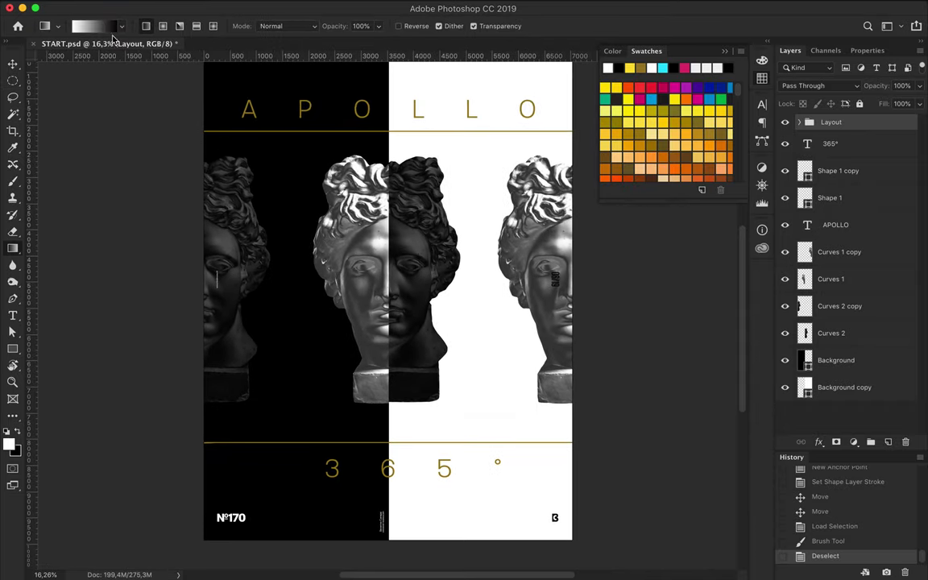
{"action": "left_click", "coordinate": [105, 26]}
{"action": "left_click", "coordinate": [649, 286]}
{"action": "left_click_drag", "start_coordinate": [509, 14], "coordinate": [339, 16]}
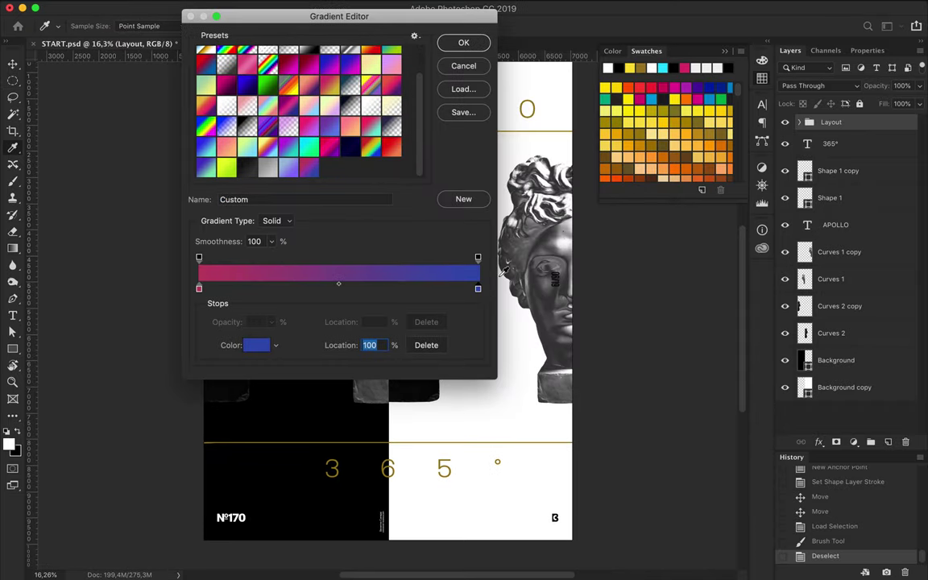
{"action": "left_click", "coordinate": [257, 345]}
{"action": "left_click", "coordinate": [613, 218]}
{"action": "left_click", "coordinate": [766, 150]}
{"action": "double_click", "coordinate": [199, 289]}
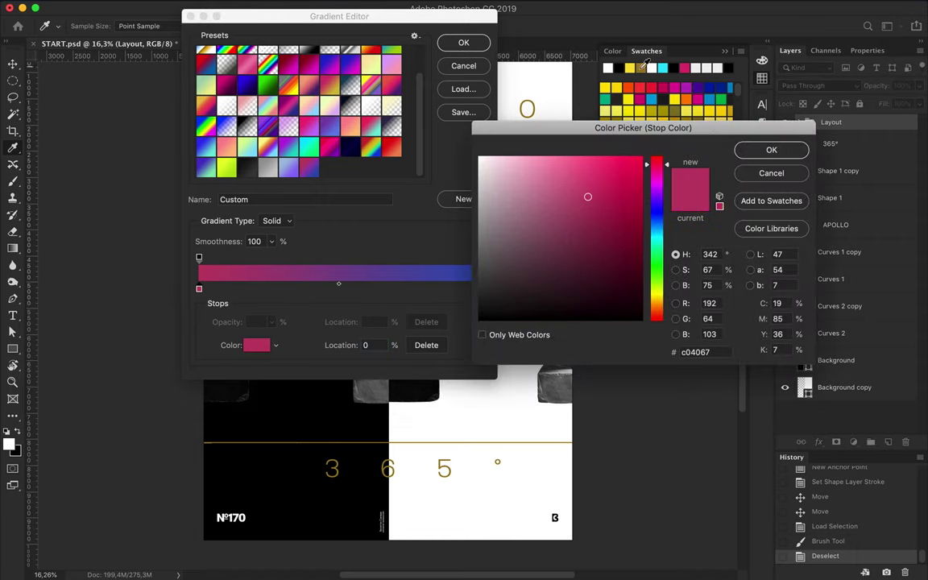
{"action": "left_click", "coordinate": [767, 149]}
{"action": "left_click_drag", "start_coordinate": [270, 337], "coordinate": [211, 337]}
{"action": "key", "text": "Return"}
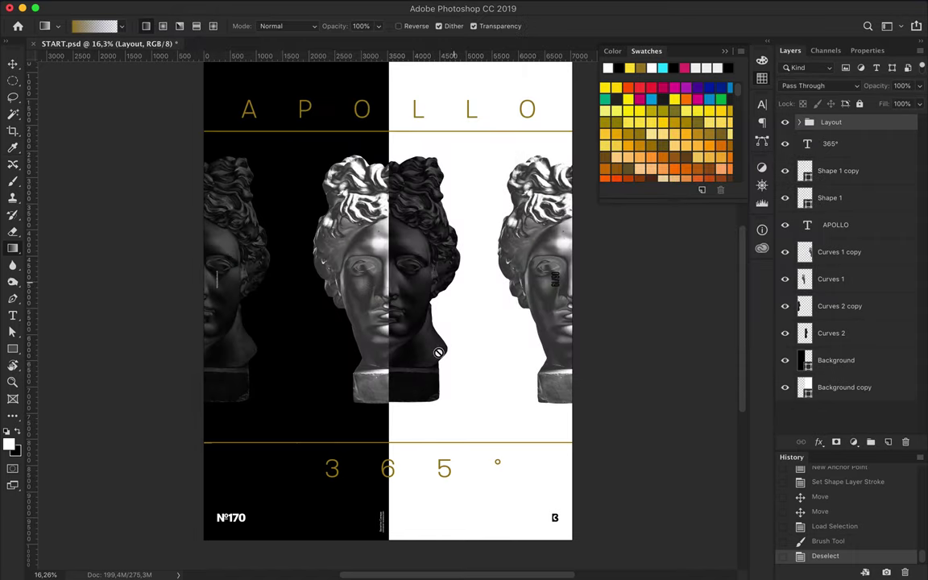
Step: Add an empty Layer 1 above the 365° text and undo two test gradients on it
{"action": "left_click", "coordinate": [835, 152]}
{"action": "key", "text": "ctrl+shift+alt+n"}
{"action": "left_click_drag", "start_coordinate": [390, 487], "coordinate": [393, 448]}
{"action": "key", "text": "ctrl+z"}
{"action": "left_click_drag", "start_coordinate": [389, 272], "coordinate": [389, 385]}
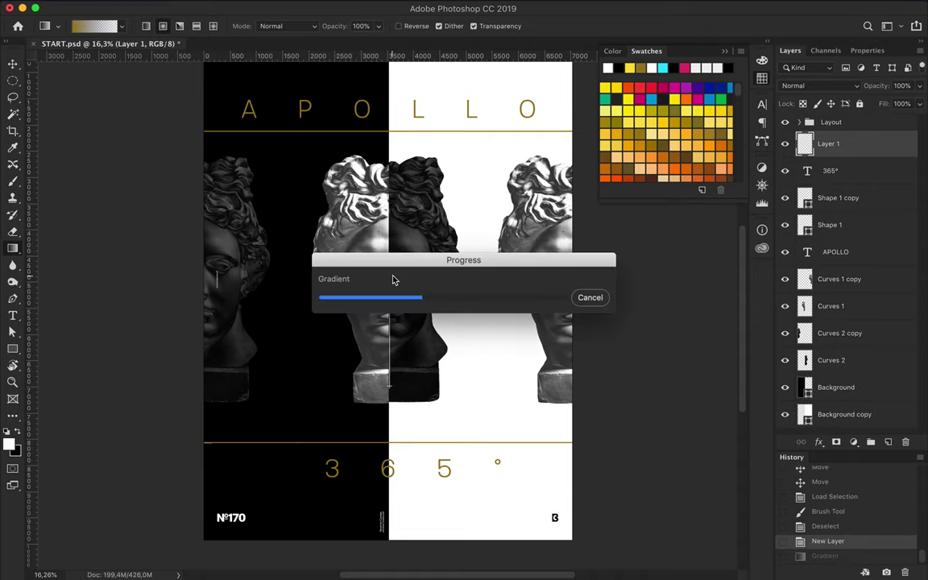
{"action": "key", "text": "ctrl+z"}
Step: Adjust the gradient's stop colours to gold in the Gradient Editor
{"action": "left_click", "coordinate": [95, 26]}
{"action": "left_click", "coordinate": [617, 67]}
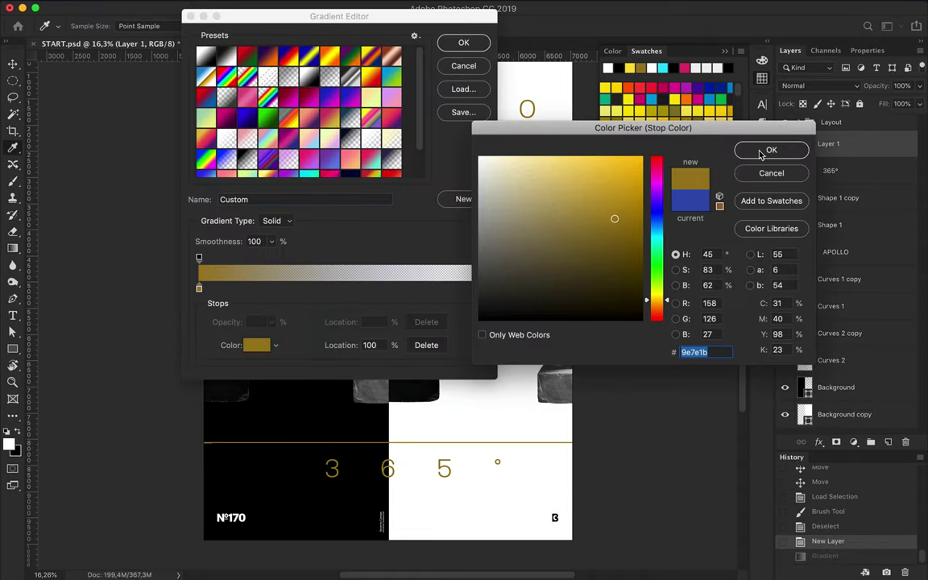
{"action": "key", "text": "Return"}
{"action": "key", "text": "Return"}
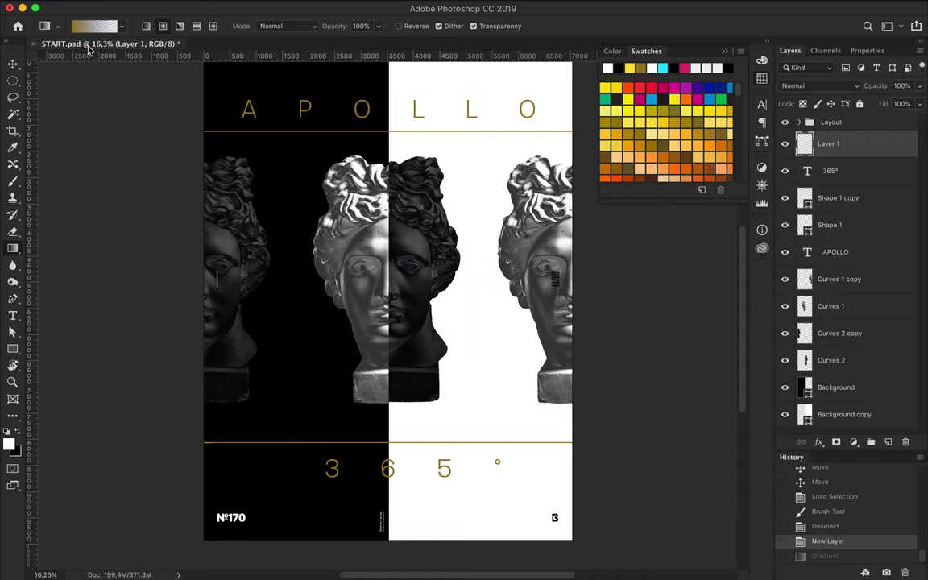
{"action": "left_click", "coordinate": [95, 26]}
{"action": "double_click", "coordinate": [199, 288]}
{"action": "key", "text": "Return"}
{"action": "scroll", "coordinate": [362, 145], "scroll_direction": "down", "scroll_amount": 2}
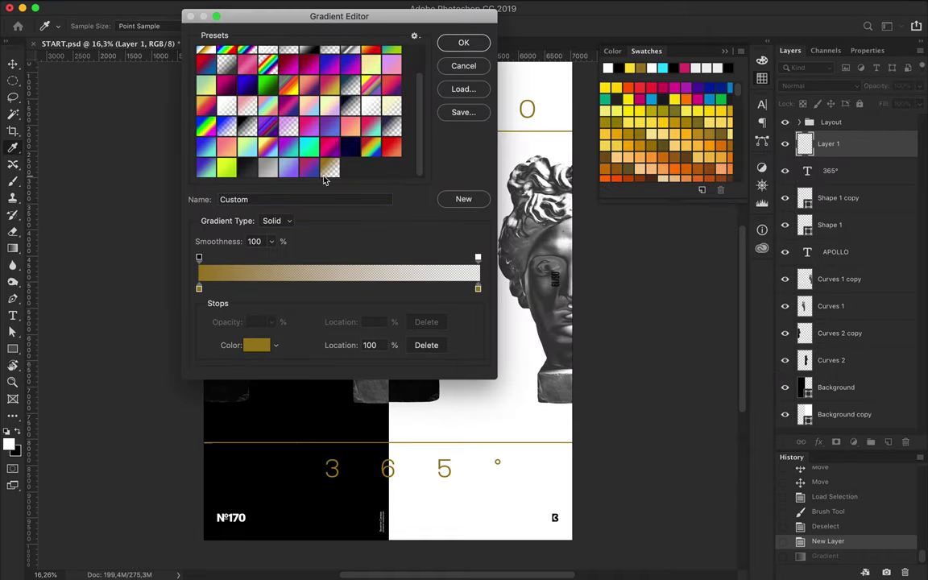
{"action": "double_click", "coordinate": [471, 288]}
{"action": "left_click", "coordinate": [662, 169]}
{"action": "key", "text": "Return"}
Step: Reset the right gradient stop to gold and undo a test radial glow over the head
{"action": "left_click", "coordinate": [464, 42]}
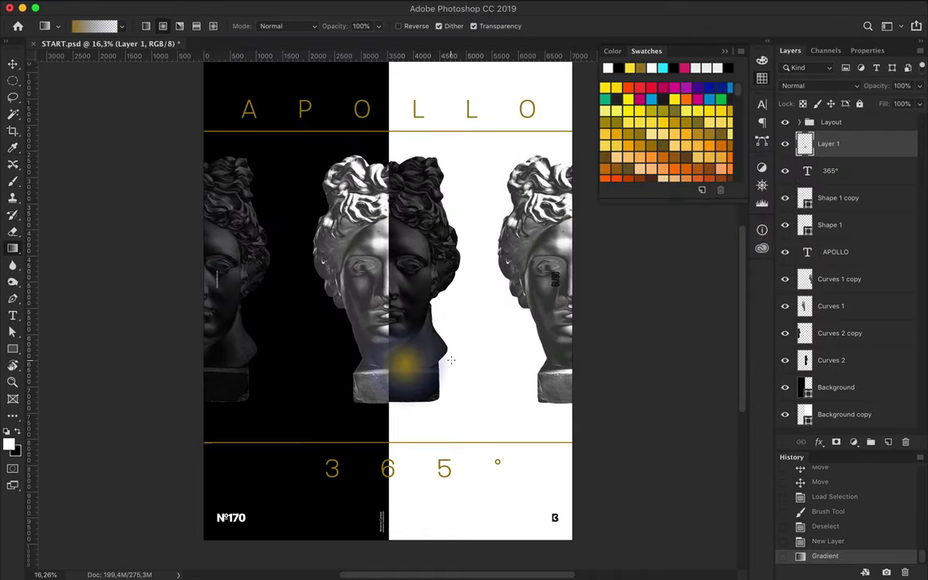
{"action": "left_click", "coordinate": [95, 26]}
{"action": "double_click", "coordinate": [478, 288]}
{"action": "key", "text": "Return"}
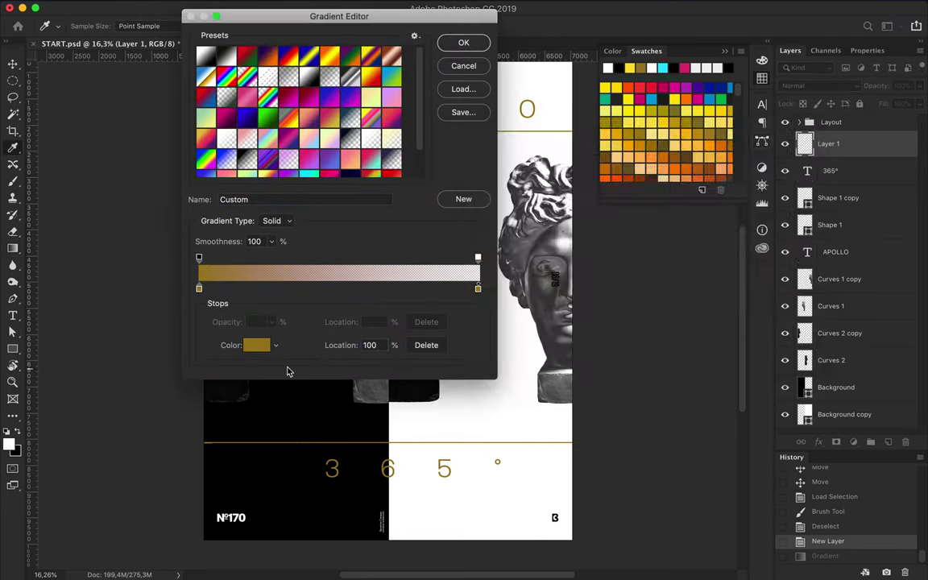
{"action": "left_click", "coordinate": [464, 42]}
{"action": "left_click_drag", "start_coordinate": [394, 383], "coordinate": [399, 427]}
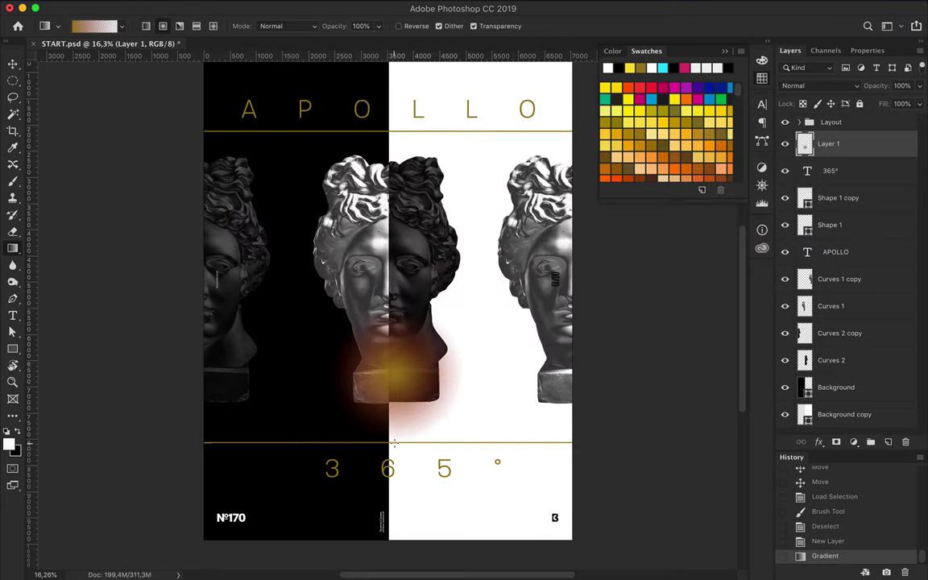
{"action": "key", "text": "ctrl+z"}
Step: Keep the right stop gold, paint a radial glow over the central head, and undo extra tests
{"action": "left_click", "coordinate": [95, 26]}
{"action": "left_click", "coordinate": [478, 287]}
{"action": "double_click", "coordinate": [478, 288]}
{"action": "left_click", "coordinate": [538, 87]}
{"action": "key", "text": "Return"}
{"action": "key", "text": "Return"}
{"action": "mouse_move", "coordinate": [387, 284]}
{"action": "left_mouse_down"}
{"action": "mouse_move", "coordinate": [389, 392]}
{"action": "mouse_move", "coordinate": [507, 311]}
{"action": "left_mouse_up"}
{"action": "left_click_drag", "start_coordinate": [414, 373], "coordinate": [504, 314]}
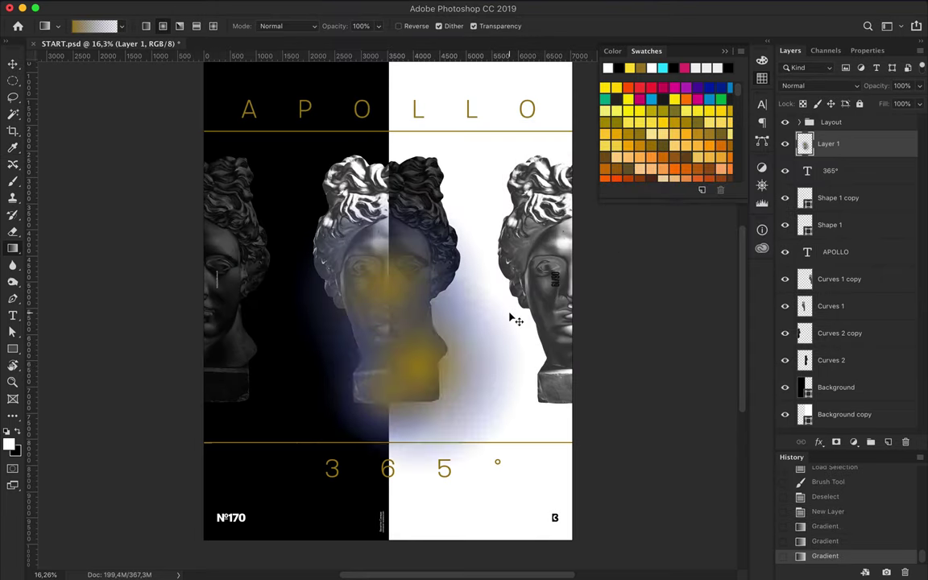
{"action": "key", "text": "ctrl+z"}
{"action": "key", "text": "ctrl+z"}
{"action": "key", "text": "ctrl+z"}
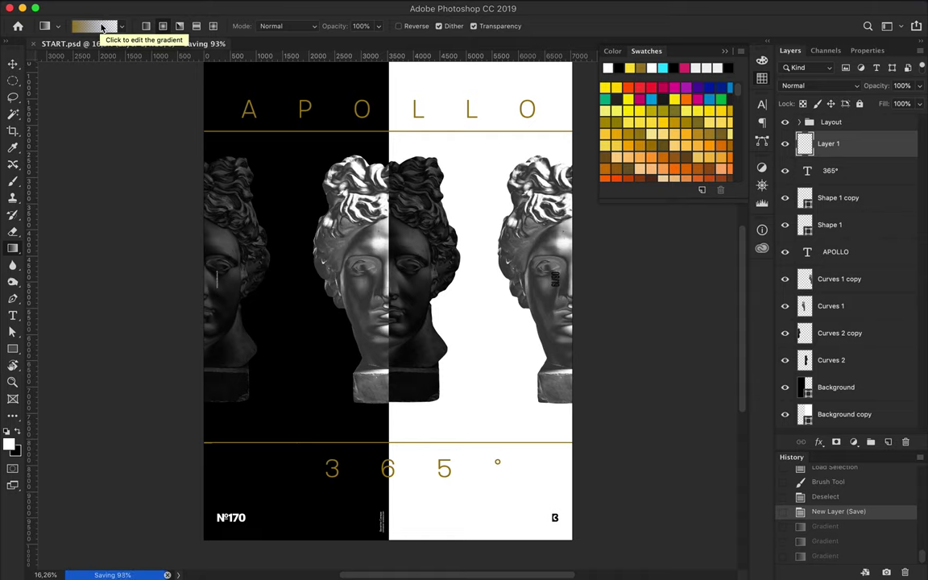
Step: Set the gradient stop to gold and paint a radial glow on Layer 1
{"action": "left_click", "coordinate": [103, 29]}
{"action": "left_click", "coordinate": [312, 378]}
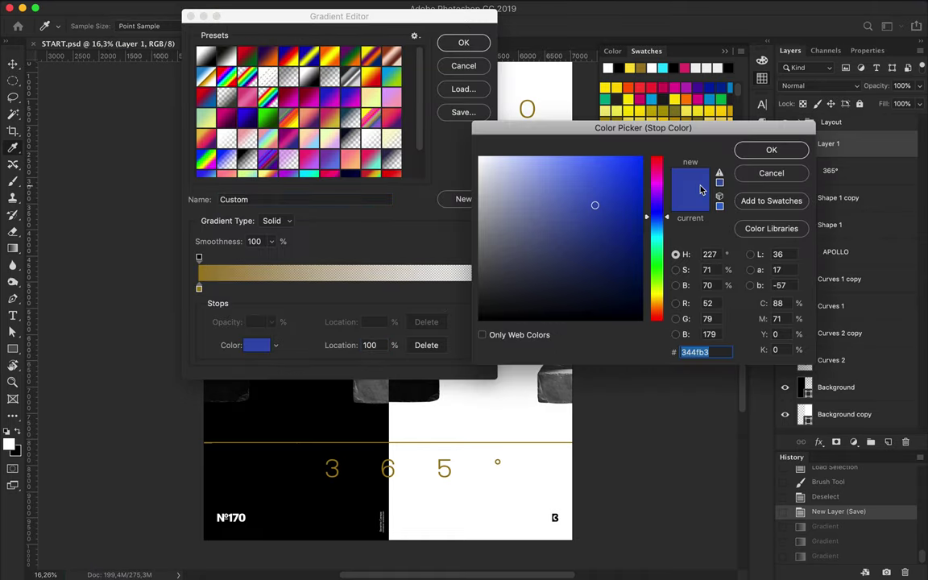
{"action": "left_click", "coordinate": [630, 67]}
{"action": "left_click", "coordinate": [771, 149]}
{"action": "left_click", "coordinate": [465, 42]}
{"action": "left_click_drag", "start_coordinate": [387, 331], "coordinate": [354, 306]}
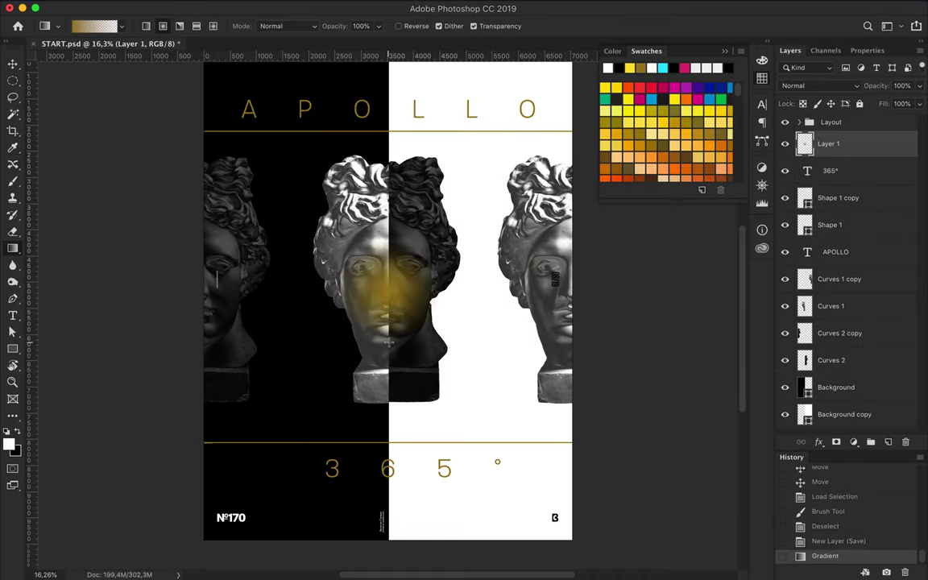
Step: Move the glow onto the line above 365° and stretch it wider horizontally
{"action": "key", "text": "v"}
{"action": "mouse_move", "coordinate": [411, 335]}
{"action": "left_mouse_down"}
{"action": "mouse_move", "coordinate": [411, 449]}
{"action": "mouse_move", "coordinate": [564, 421]}
{"action": "mouse_move", "coordinate": [439, 431]}
{"action": "left_mouse_up"}
{"action": "key", "text": "ctrl+t"}
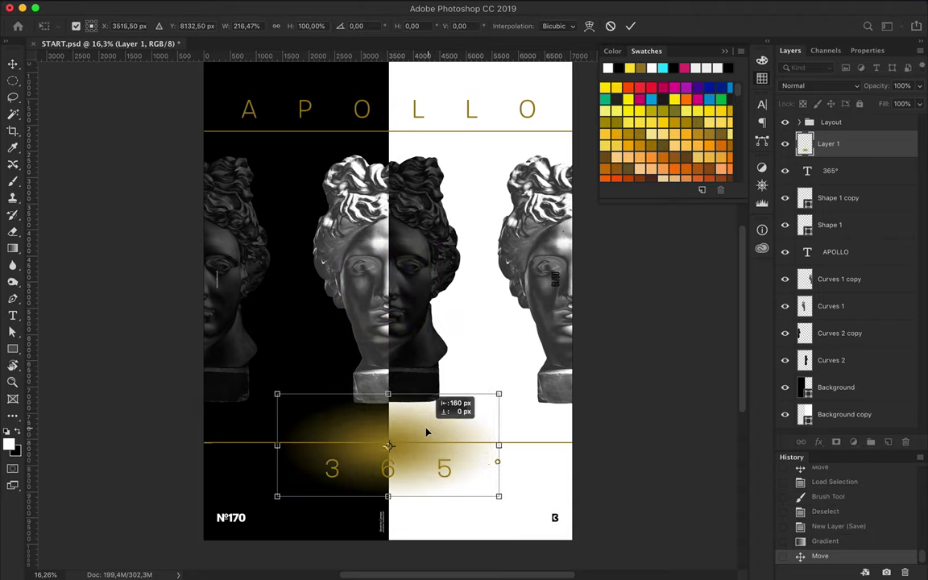
{"action": "key", "text": "Return"}
Step: Delete the upper half of the glow above the line
{"action": "key", "text": "m"}
{"action": "key", "text": "ctrl+d"}
{"action": "left_click_drag", "start_coordinate": [13, 80], "coordinate": [64, 79]}
{"action": "left_click_drag", "start_coordinate": [243, 331], "coordinate": [518, 439]}
{"action": "key", "text": "Delete"}
{"action": "key", "text": "ctrl+d"}
Step: Set Layer 1 to Dissolve blending and squash the glow into a thin band
{"action": "key", "text": "v"}
{"action": "left_click", "coordinate": [820, 85]}
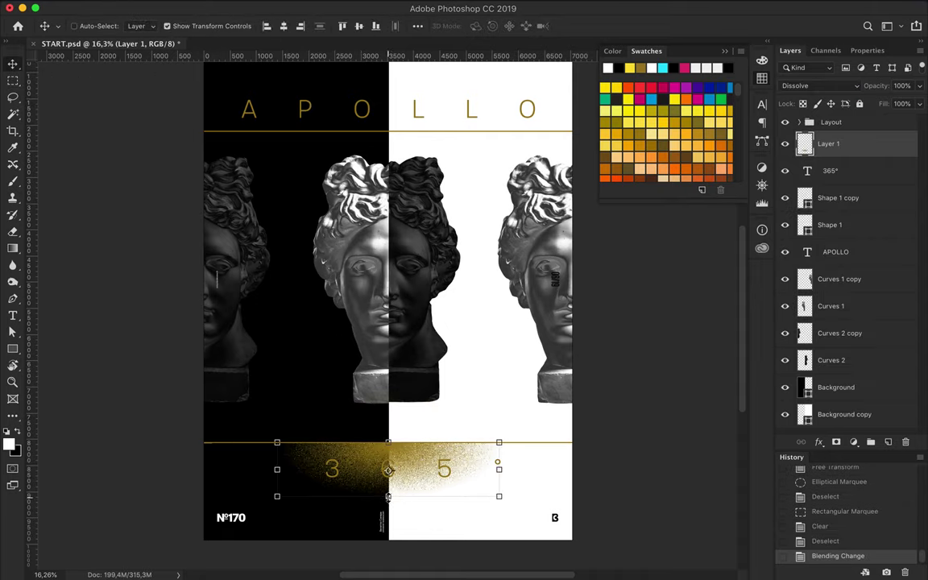
{"action": "left_click_drag", "start_coordinate": [388, 497], "coordinate": [389, 443]}
{"action": "key", "text": "Return"}
{"action": "scroll", "coordinate": [444, 544], "scroll_direction": "up", "scroll_amount": 6}
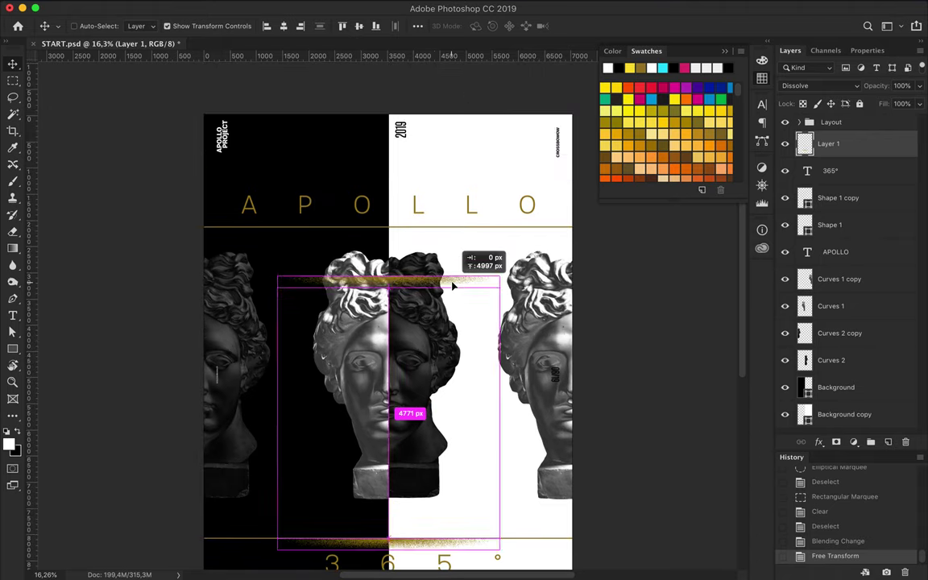
Step: Duplicate the glow, rotate it 180°, and place it on the line under APOLLO
{"action": "left_click_drag", "start_coordinate": [444, 544], "coordinate": [444, 234]}
{"action": "key", "text": "ctrl+t"}
{"action": "mouse_move", "coordinate": [523, 274]}
{"action": "left_mouse_down"}
{"action": "mouse_move", "coordinate": [413, 223]}
{"action": "mouse_move", "coordinate": [413, 213]}
{"action": "left_mouse_up"}
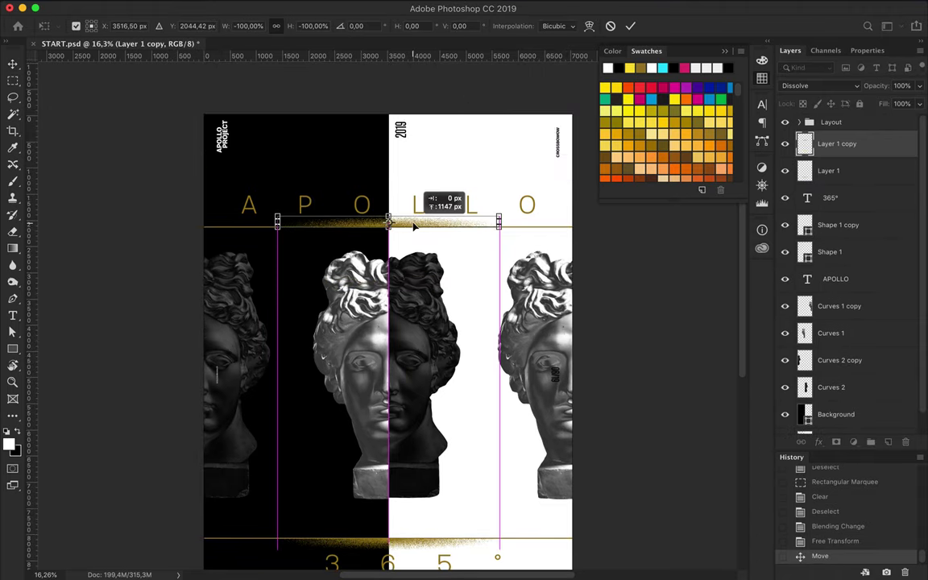
{"action": "key", "text": "Return"}
Step: Hide the panels and view the finished poster full-screen
{"action": "scroll", "coordinate": [669, 274], "scroll_direction": "down", "scroll_amount": 3}
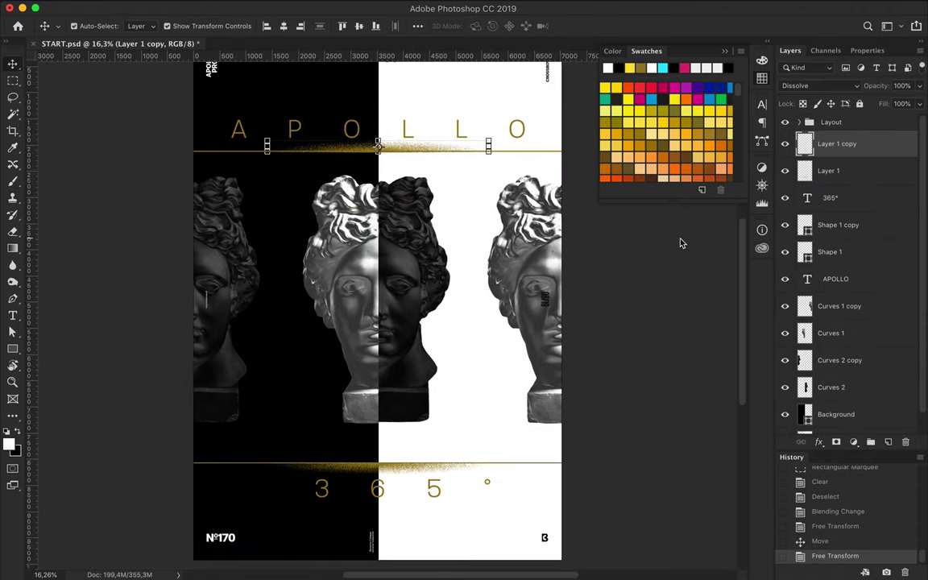
{"action": "scroll", "coordinate": [533, 319], "scroll_direction": "down", "scroll_amount": 1}
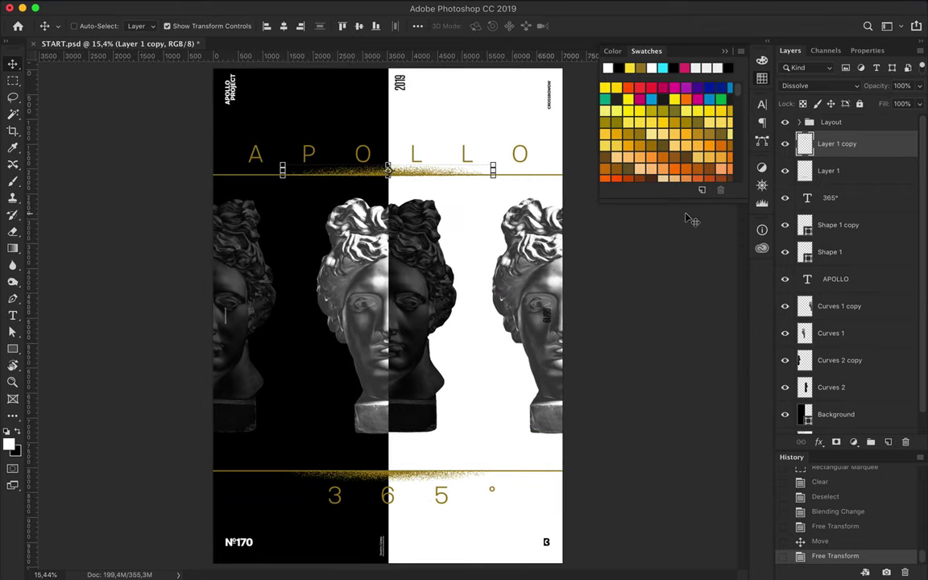
{"action": "key", "text": "Tab"}
{"action": "key", "text": "f"}
{"action": "key", "text": "f"}
{"action": "right_click", "coordinate": [752, 246]}
{"action": "left_click", "coordinate": [766, 276]}
{"action": "right_click", "coordinate": [771, 306]}
{"action": "left_click", "coordinate": [786, 352]}
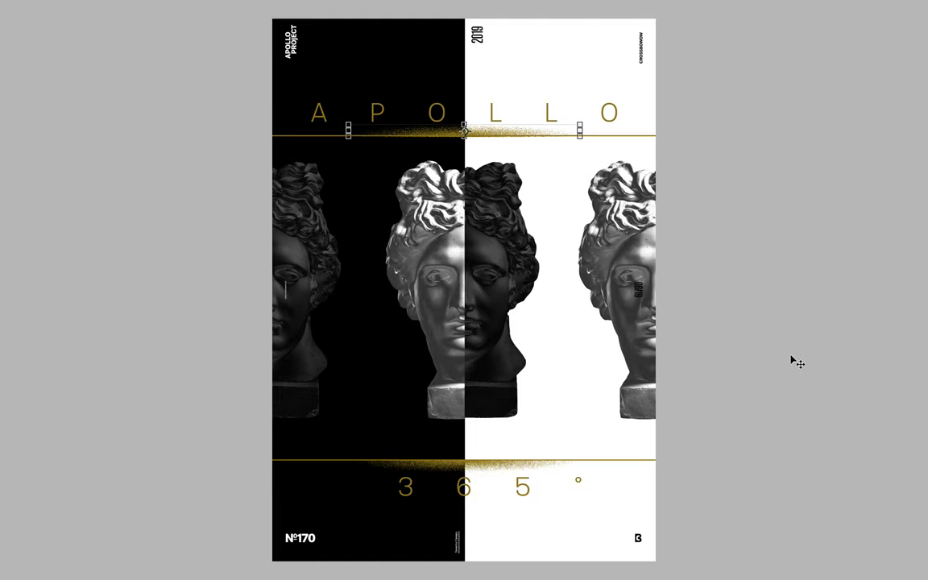
{"action": "key", "text": "ctrl+h"}
{"action": "key", "text": "ctrl+h"}
{"action": "key", "text": "alt+["}
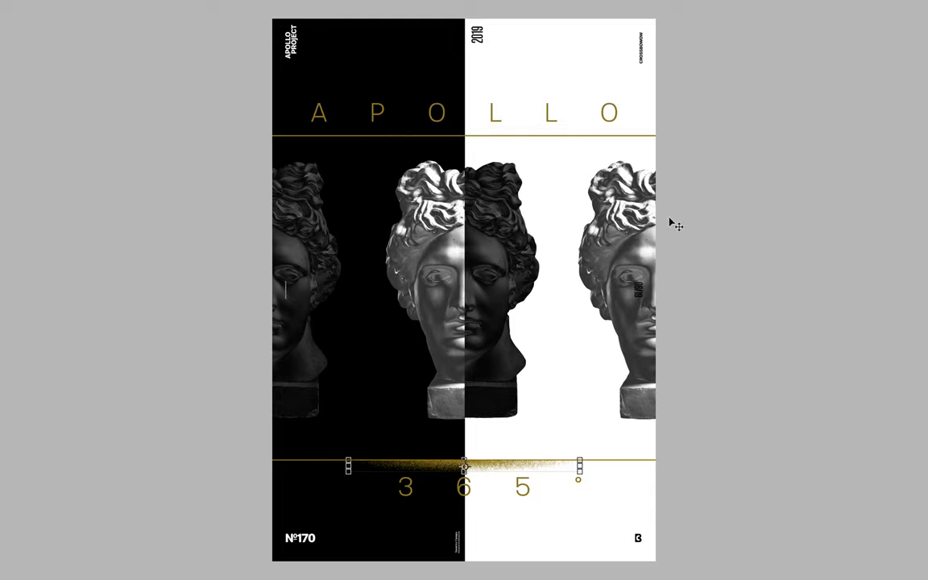
{"action": "key", "text": "alt+]"}
{"action": "key", "text": "ctrl+h"}
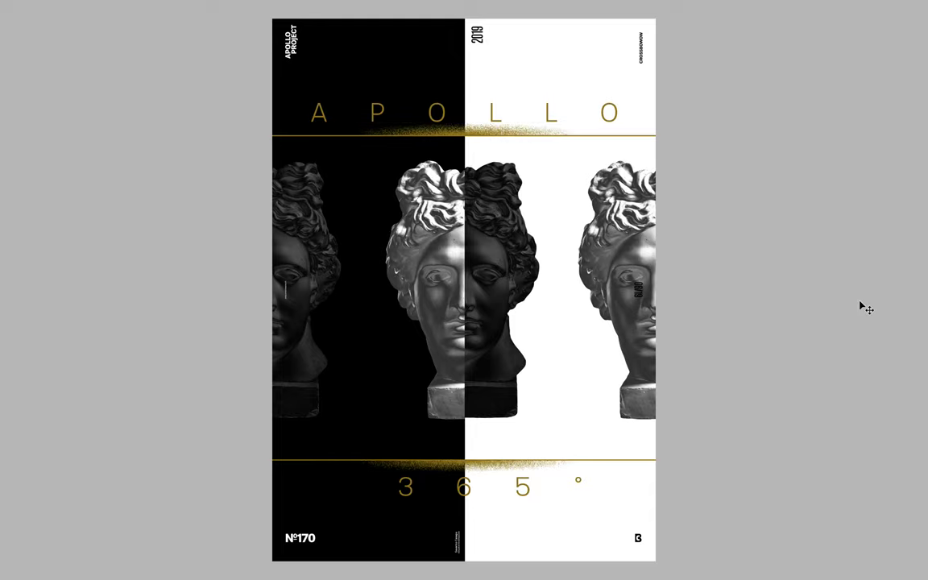
{"action": "right_click", "coordinate": [860, 307]}
{"action": "left_click", "coordinate": [796, 327]}
{"action": "key", "text": "f"}
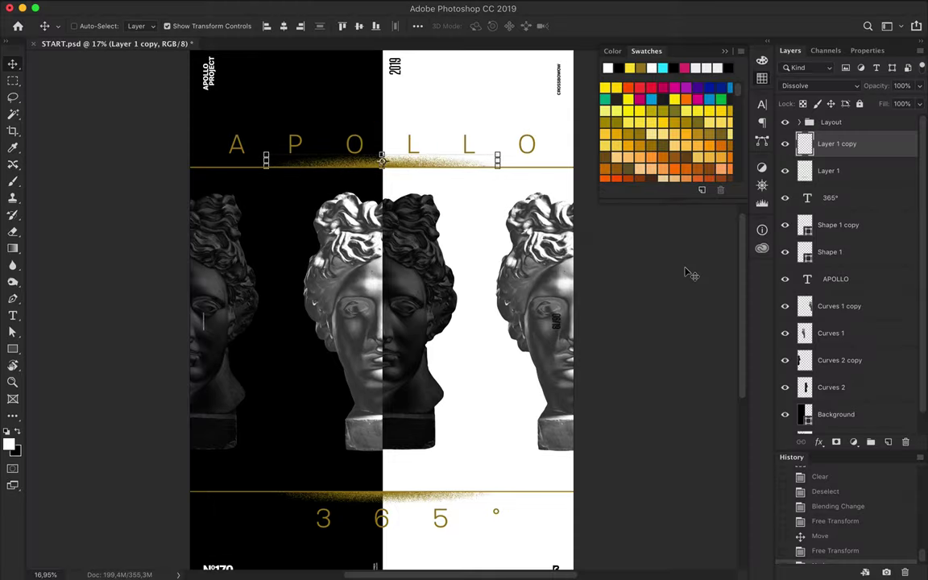
{"action": "key", "text": "f"}
{"action": "key", "text": "f"}
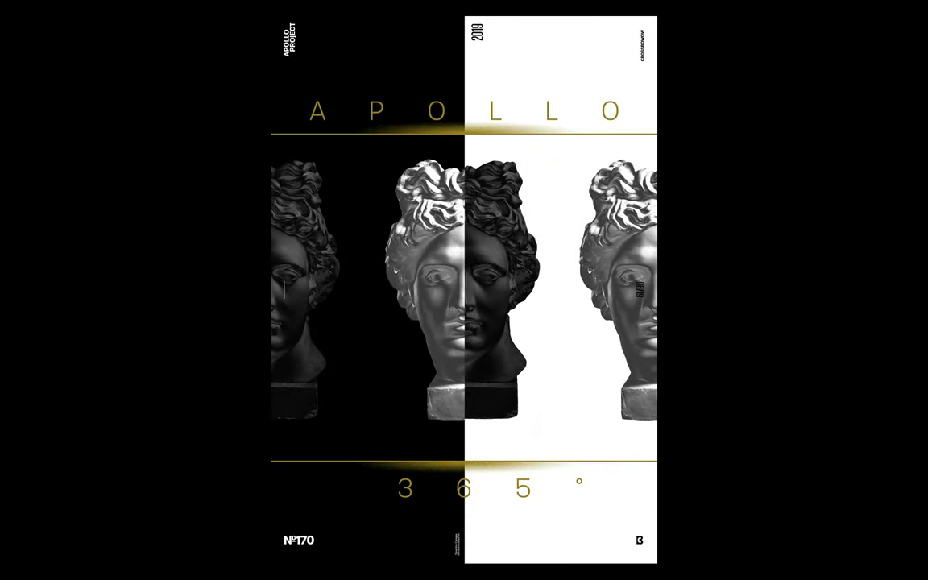